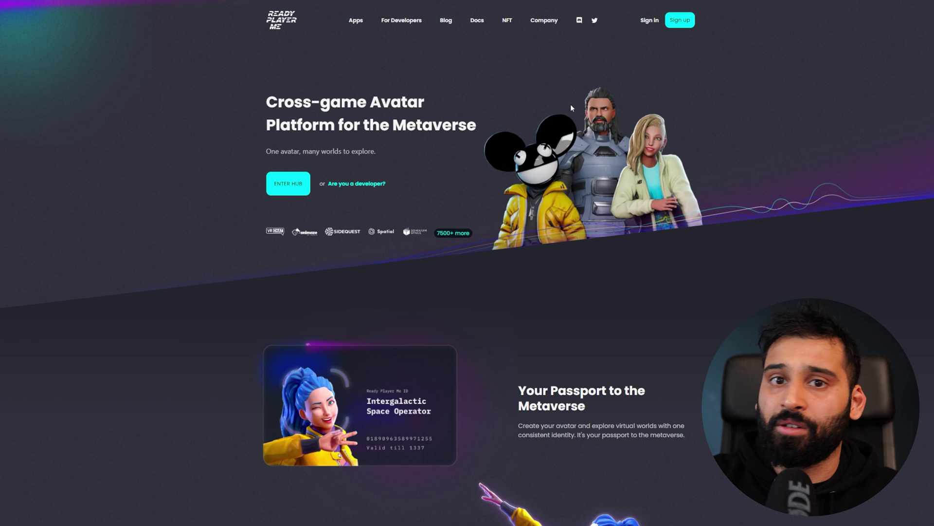
# - Sign in to Ready Player Me and start creating a new avatar for the Ready Player Me app
pyautogui.click(647, 21)
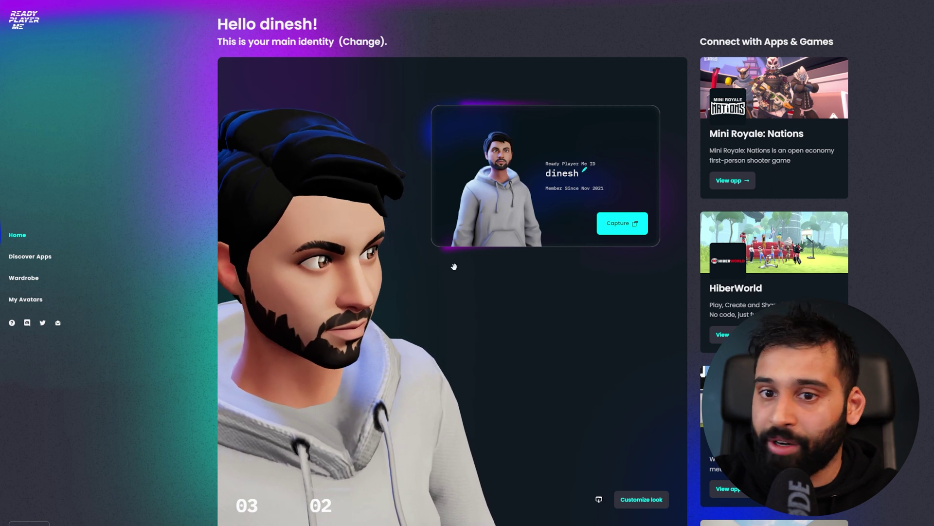
pyautogui.click(27, 301)
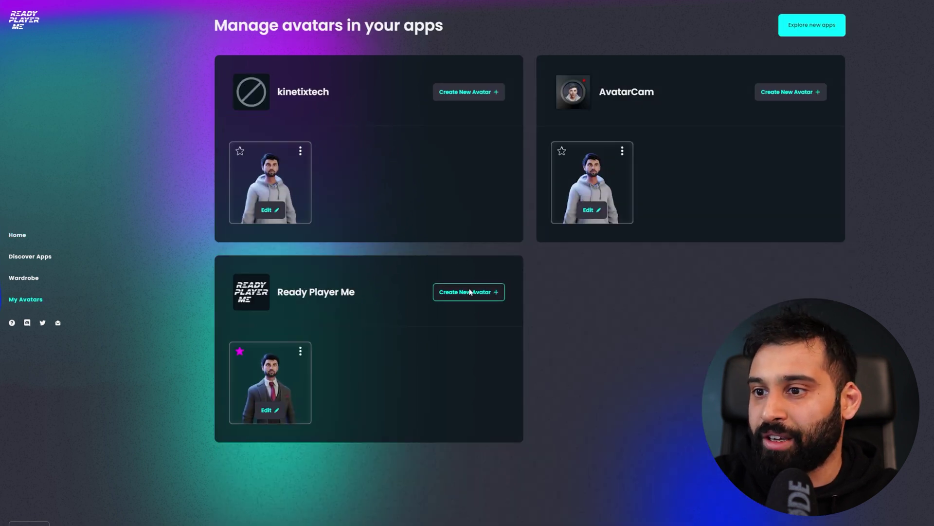
pyautogui.click(470, 291)
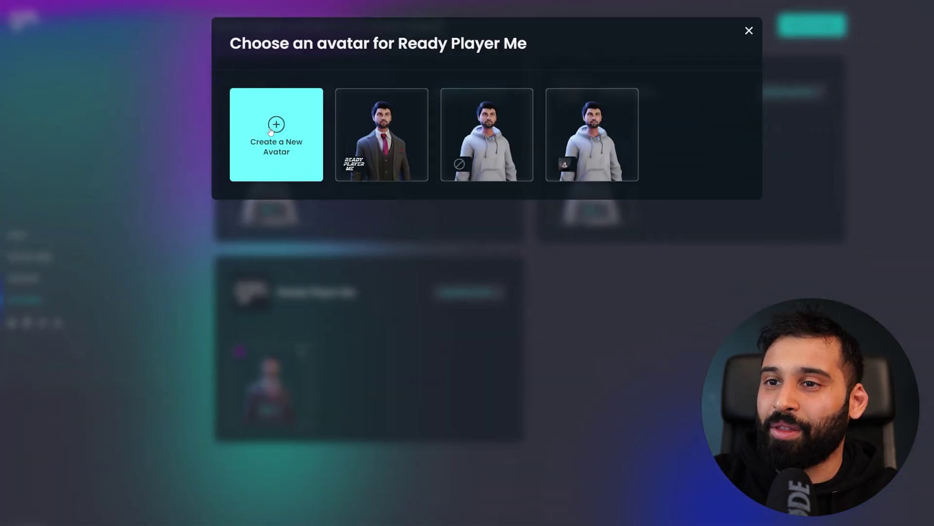
pyautogui.click(270, 131)
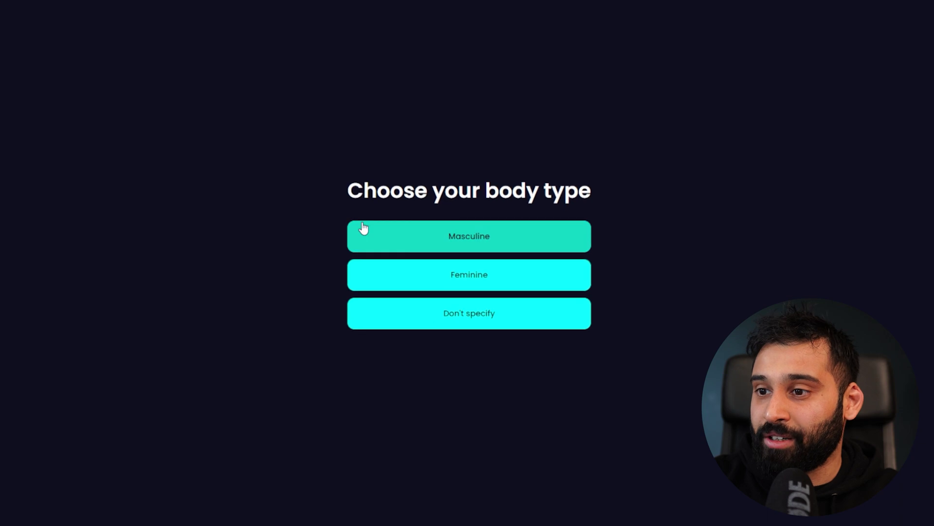
# - Choose the Masculine body type and generate the avatar from a portrait photo file
pyautogui.click(458, 237)
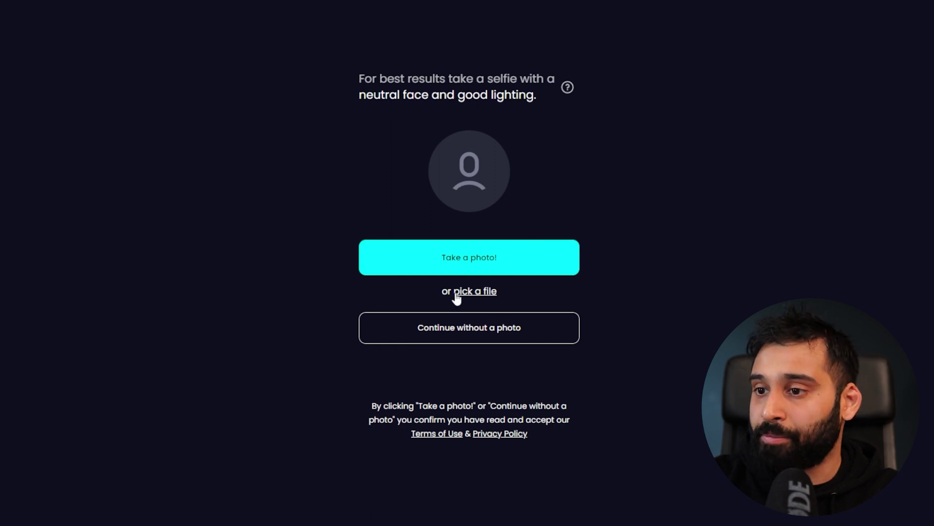
pyautogui.click(475, 292)
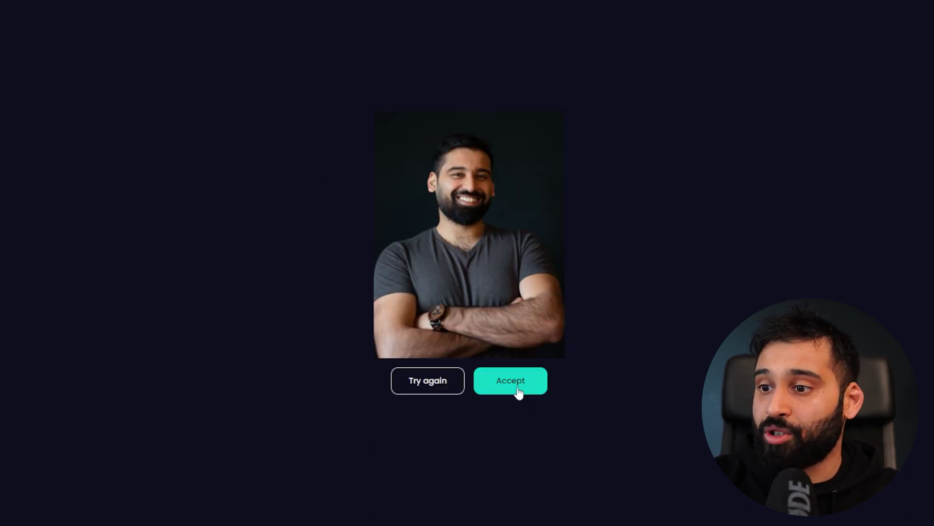
pyautogui.click(517, 389)
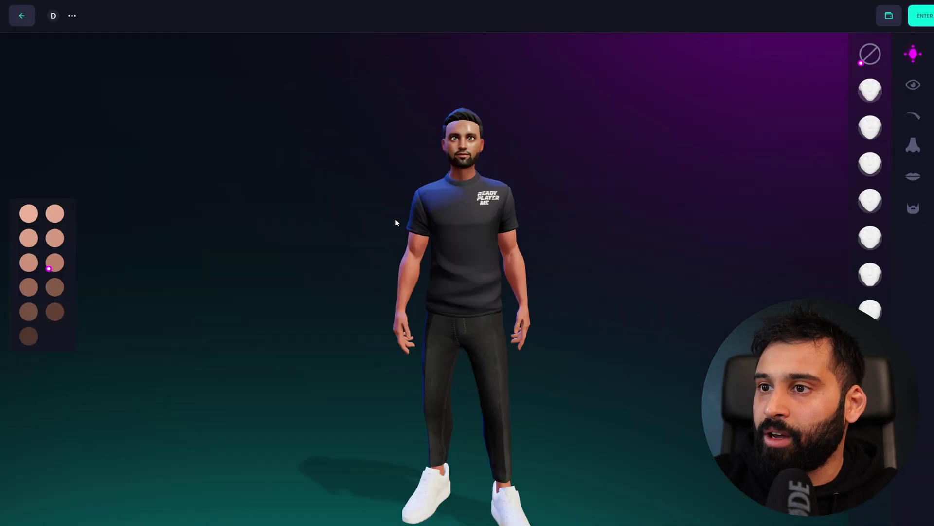
# - Set the avatar's skin tone to the darker brown swatch in the third row and apply the first face shape preset
pyautogui.moveTo(396, 219); pyautogui.dragTo(479, 217)
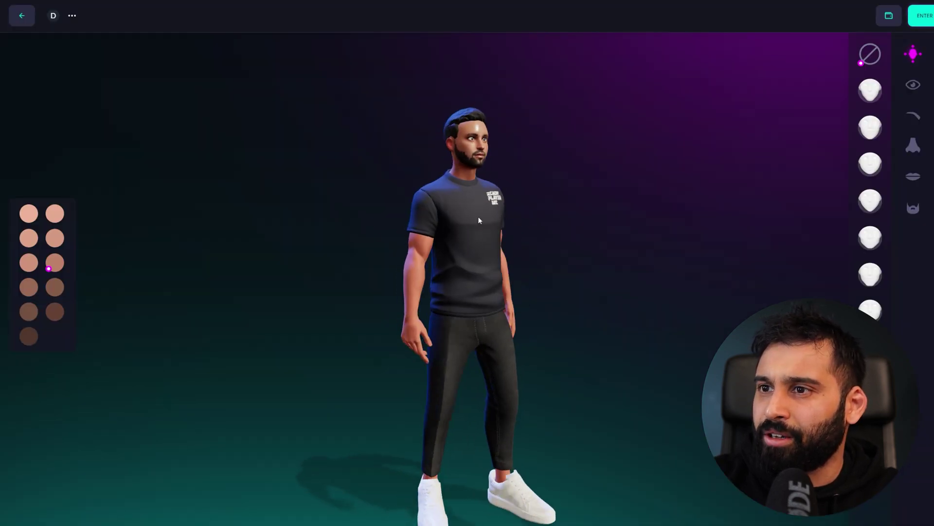
pyautogui.scroll(3, 465, 138)
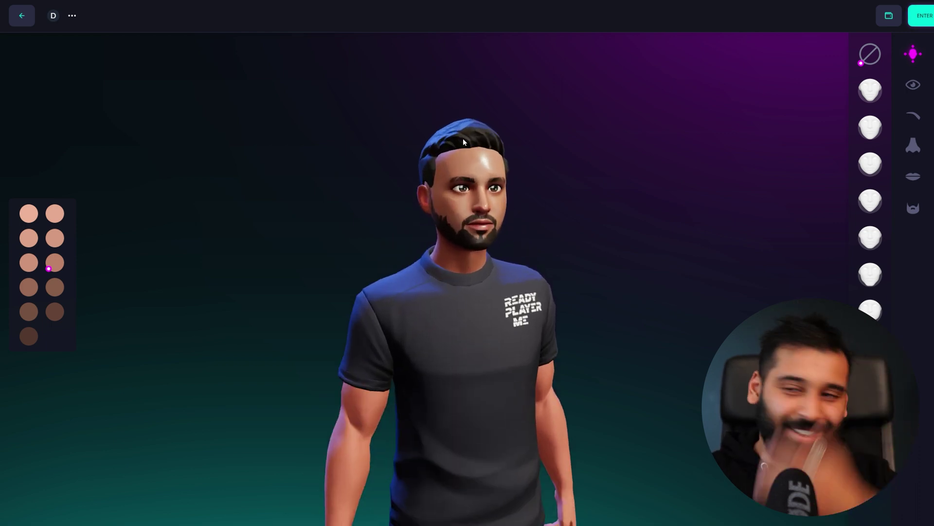
pyautogui.scroll(-3, 486, 245)
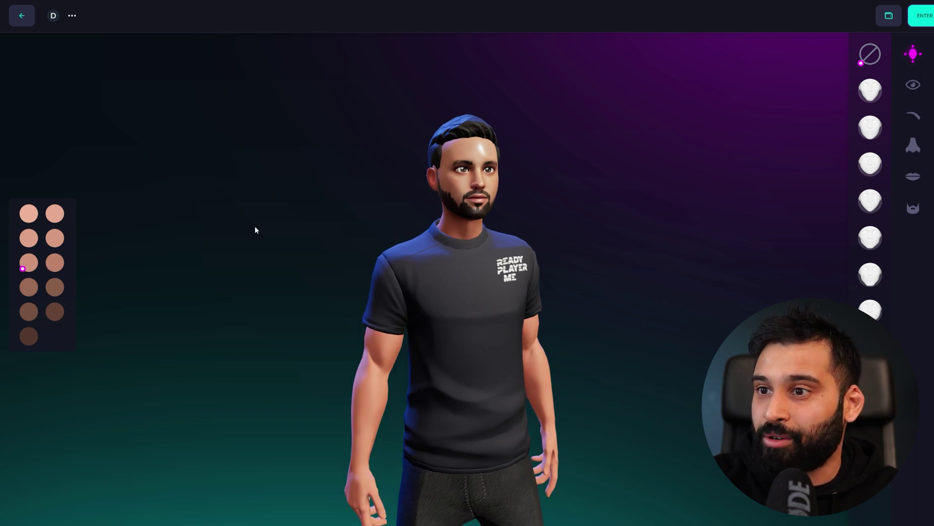
pyautogui.click(33, 289)
pyautogui.click(59, 267)
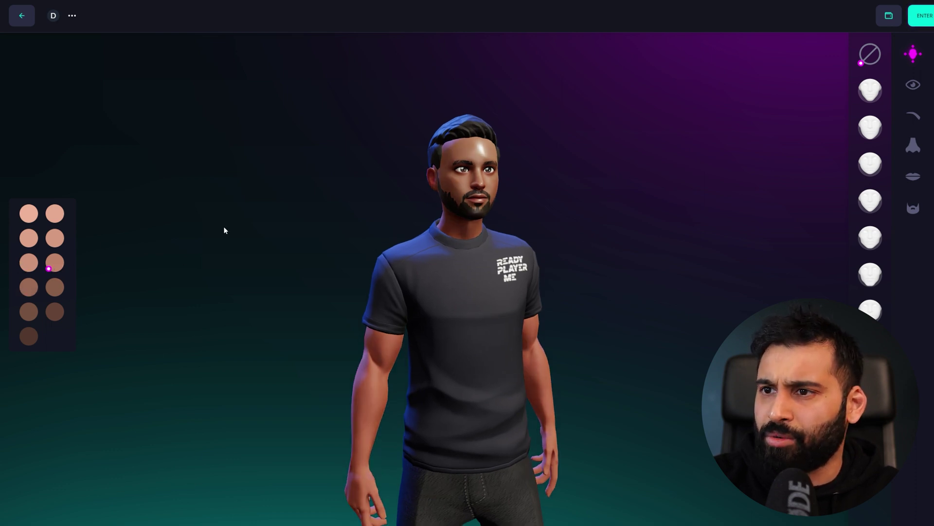
pyautogui.click(871, 130)
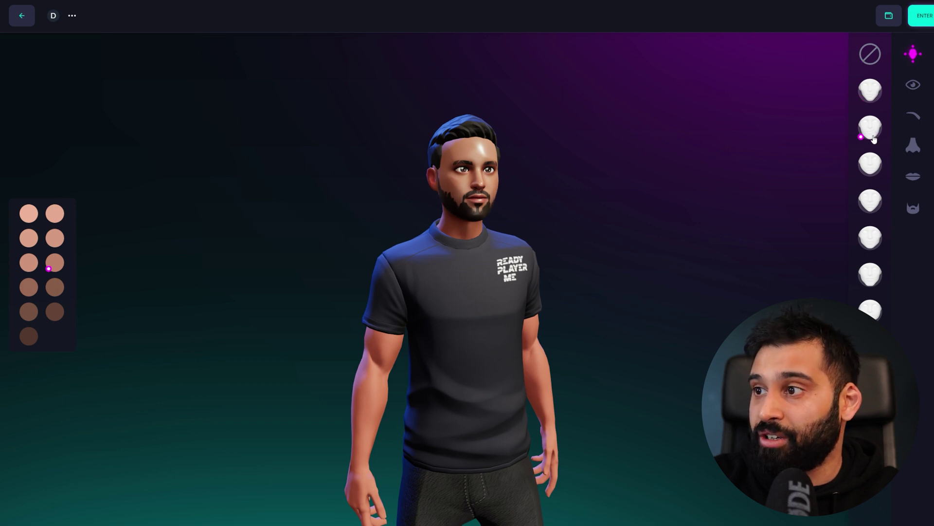
pyautogui.click(871, 93)
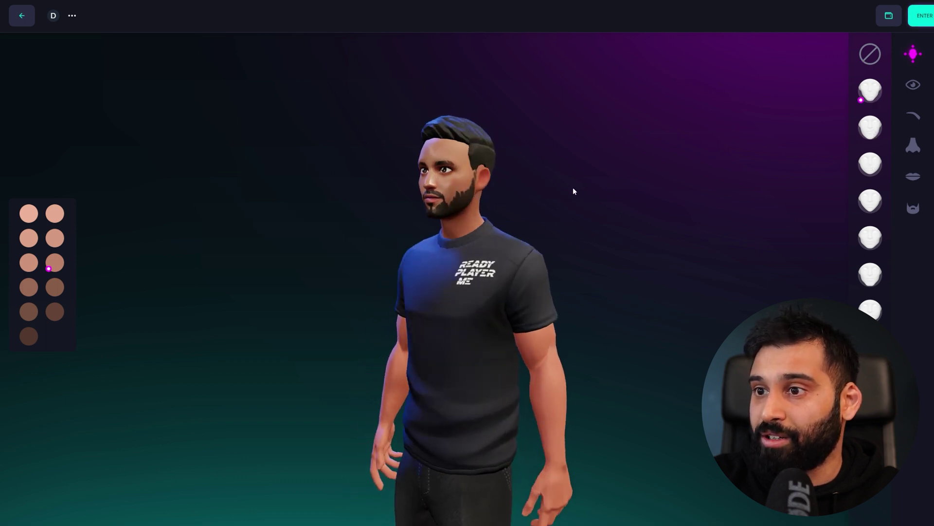
# - Look through the eye, eyebrow, nose, mouth and beard options for the avatar
pyautogui.click(913, 85)
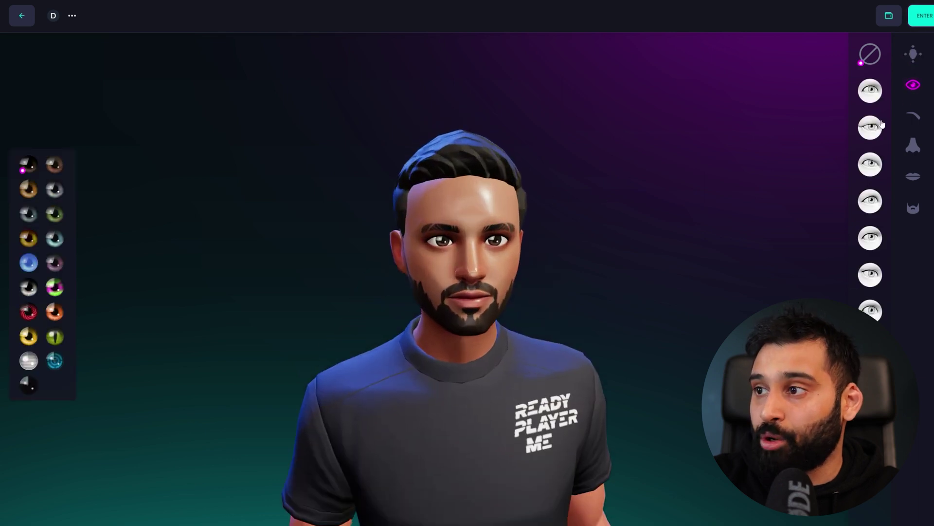
pyautogui.click(915, 118)
pyautogui.click(913, 145)
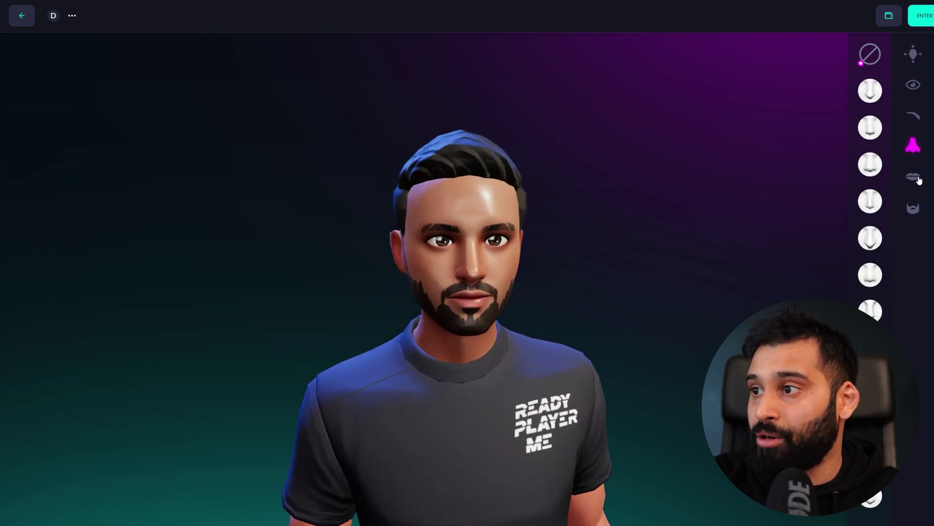
pyautogui.click(917, 178)
pyautogui.click(914, 208)
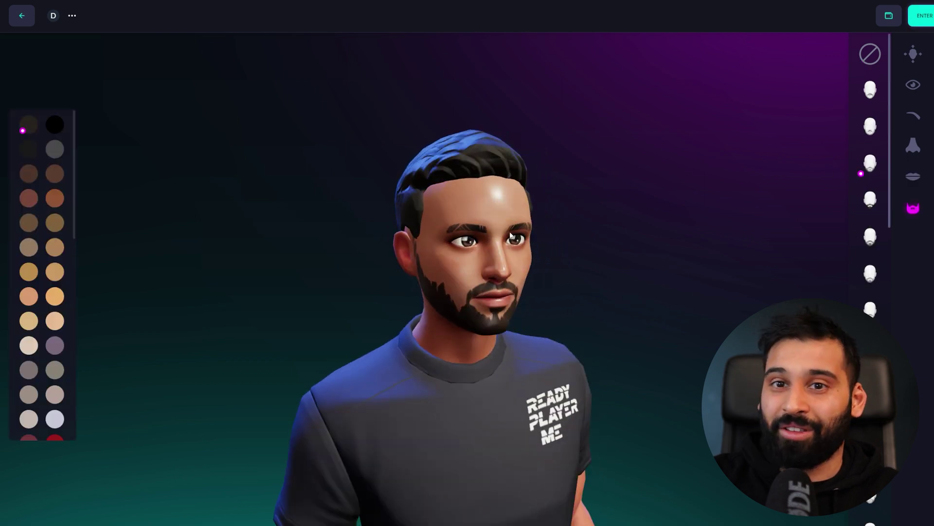
# - Try the short spiky hairstyle on the avatar and settle on the longer tousled one with a swept fringe
pyautogui.click(933, 121)
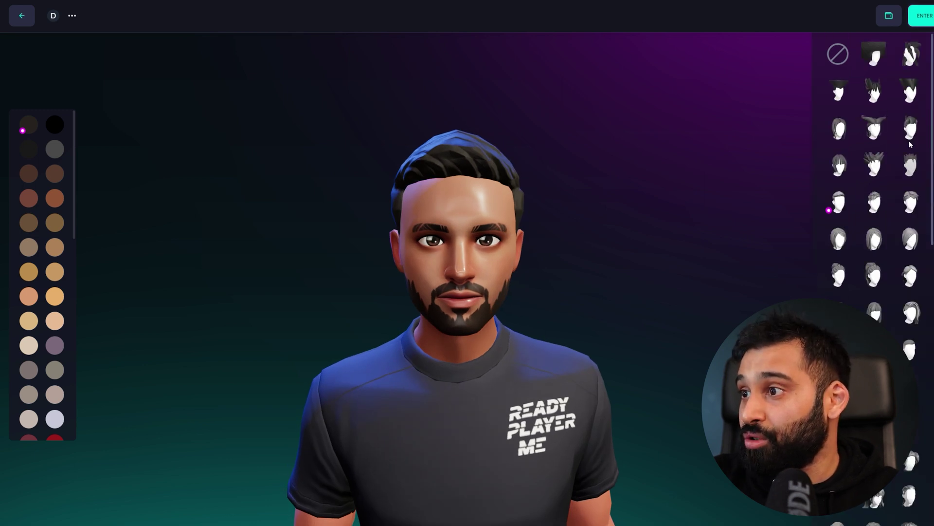
pyautogui.click(909, 167)
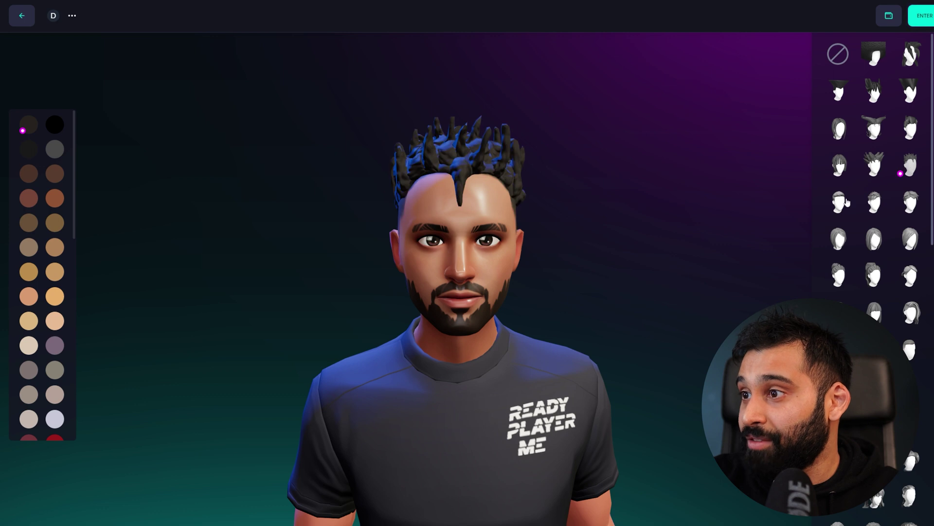
pyautogui.click(910, 201)
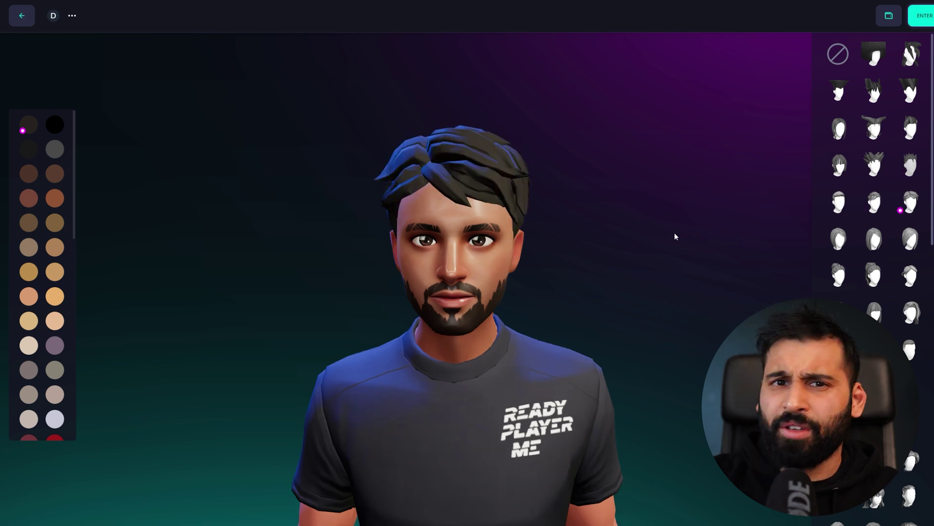
# - Check the avatar's overall look, save it to the hub and open the hub's home page
pyautogui.moveTo(643, 202)
pyautogui.mouseDown()
pyautogui.moveTo(728, 200)
pyautogui.moveTo(540, 212)
pyautogui.moveTo(642, 209)
pyautogui.mouseUp()
pyautogui.scroll(-3, 590, 263)
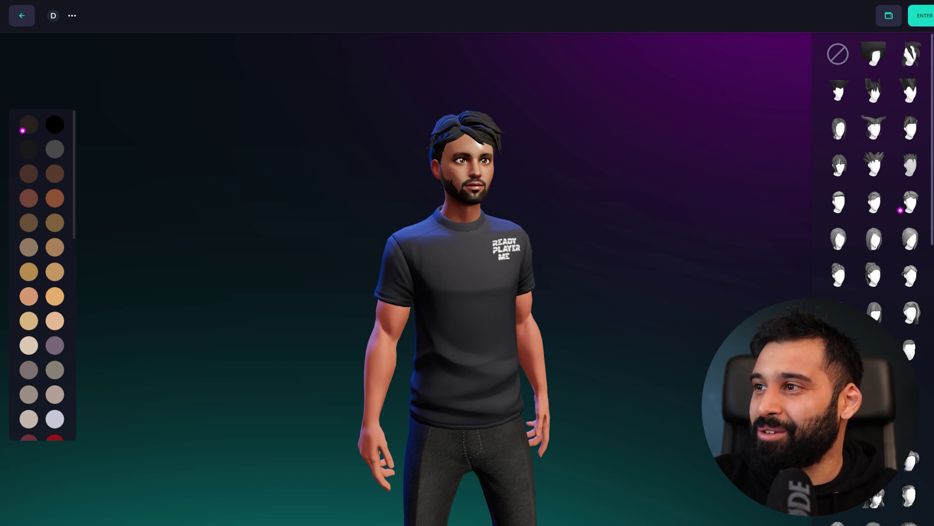
pyautogui.click(931, 19)
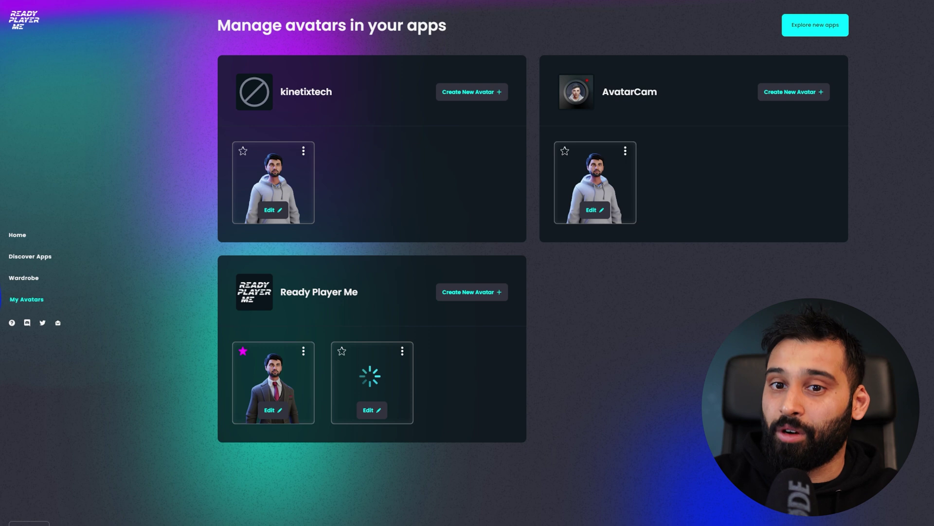
pyautogui.click(17, 235)
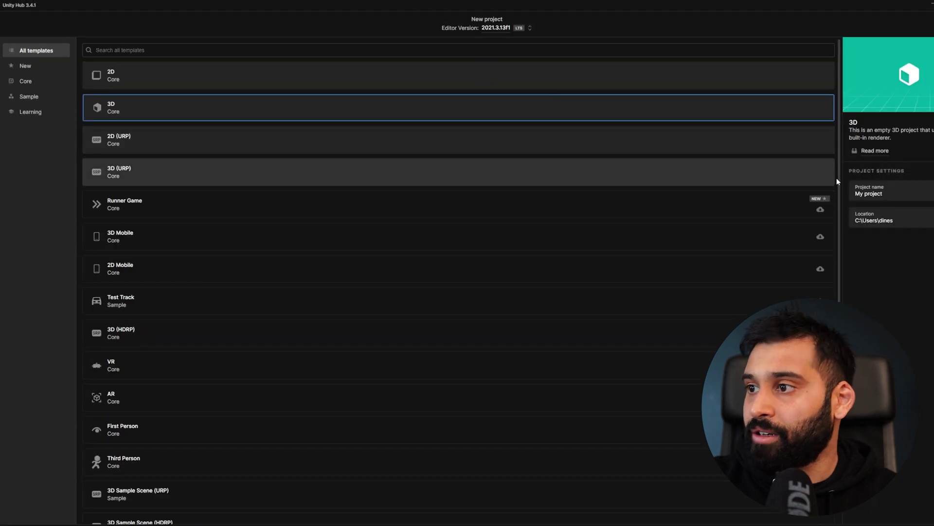
# - In Unity Hub, create a 3D Core project named RPM_Setup and make the editor's Project area taller
pyautogui.tripleClick(886, 197)
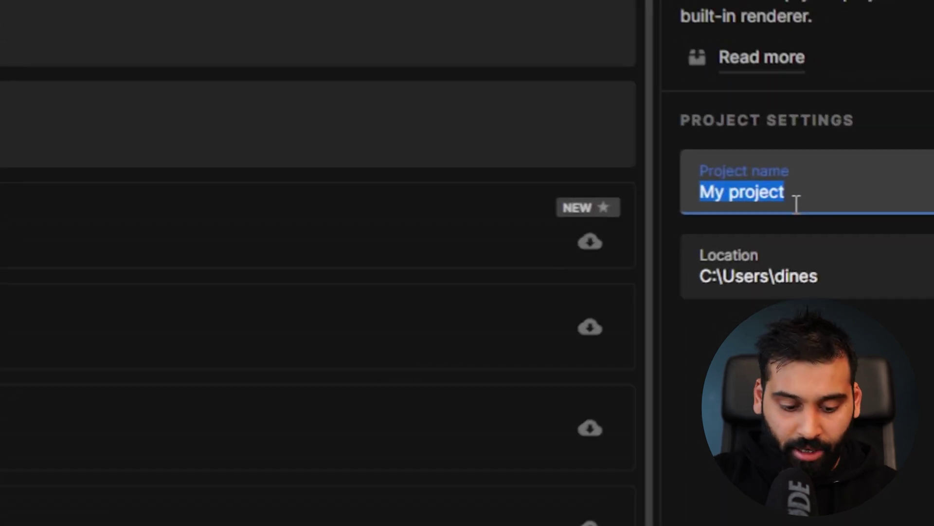
pyautogui.write('R')
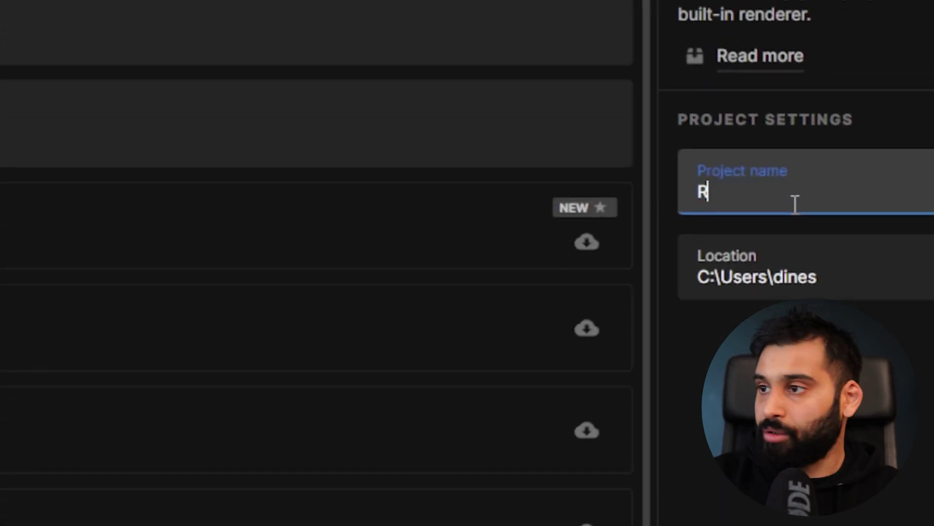
pyautogui.write('PM_Setup')
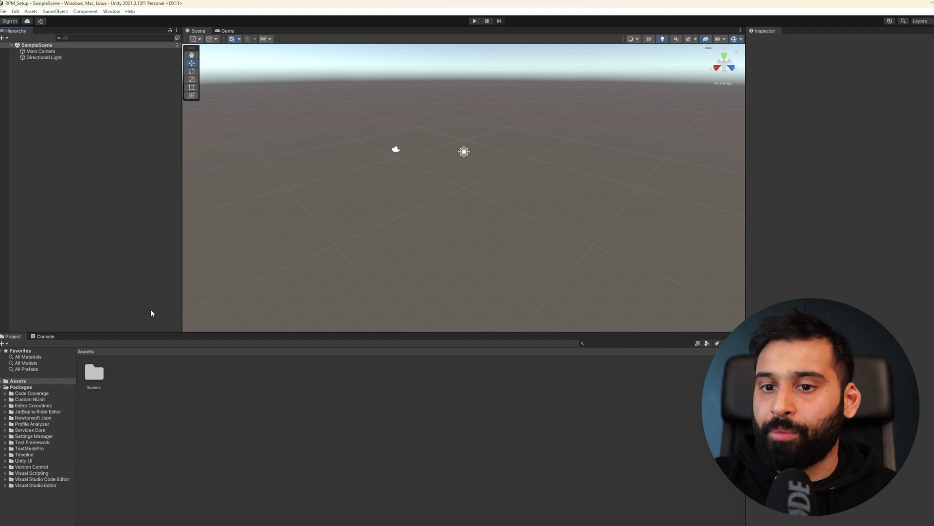
pyautogui.moveTo(151, 331); pyautogui.dragTo(158, 279)
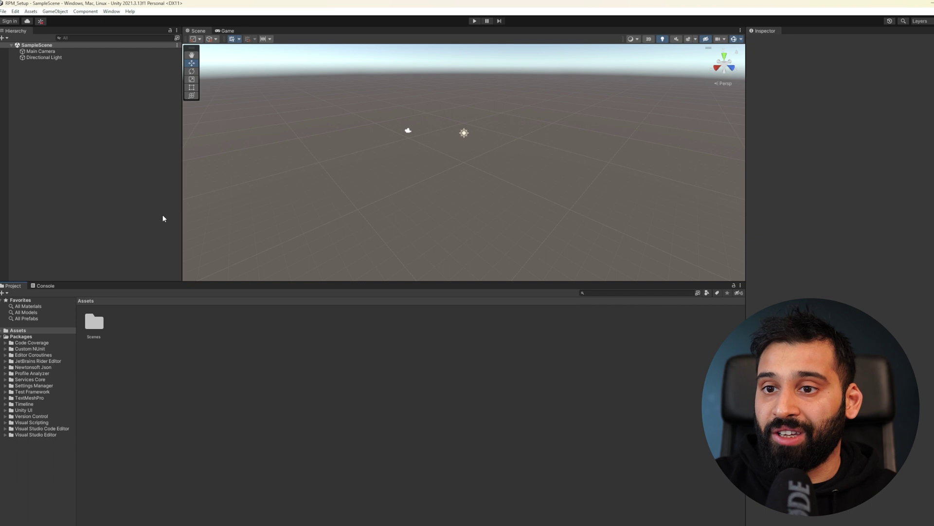
pyautogui.hotkey('alt', 'Tab')
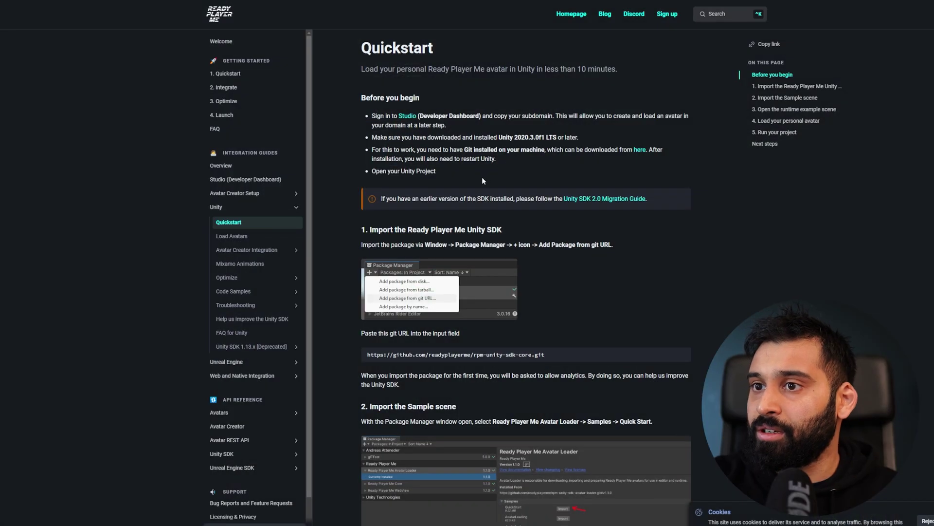
pyautogui.moveTo(503, 138); pyautogui.dragTo(572, 138)
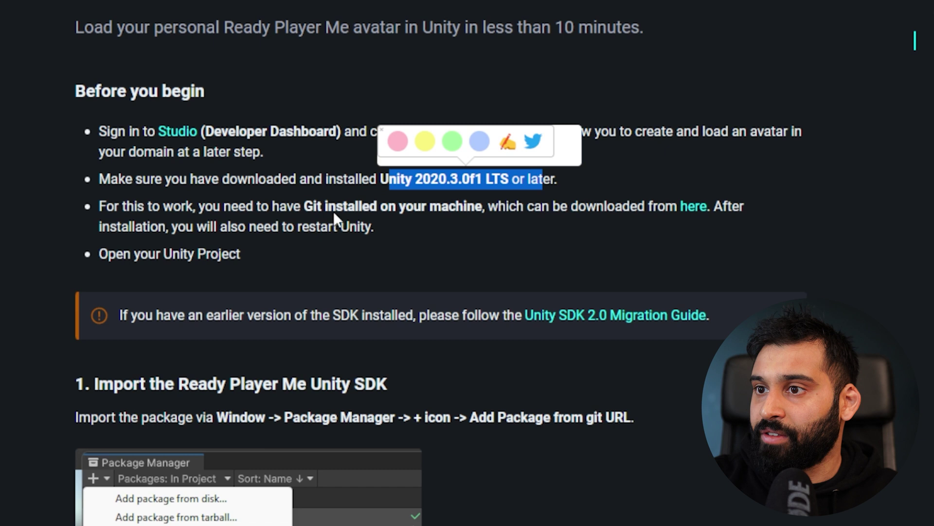
pyautogui.moveTo(304, 205); pyautogui.dragTo(406, 183)
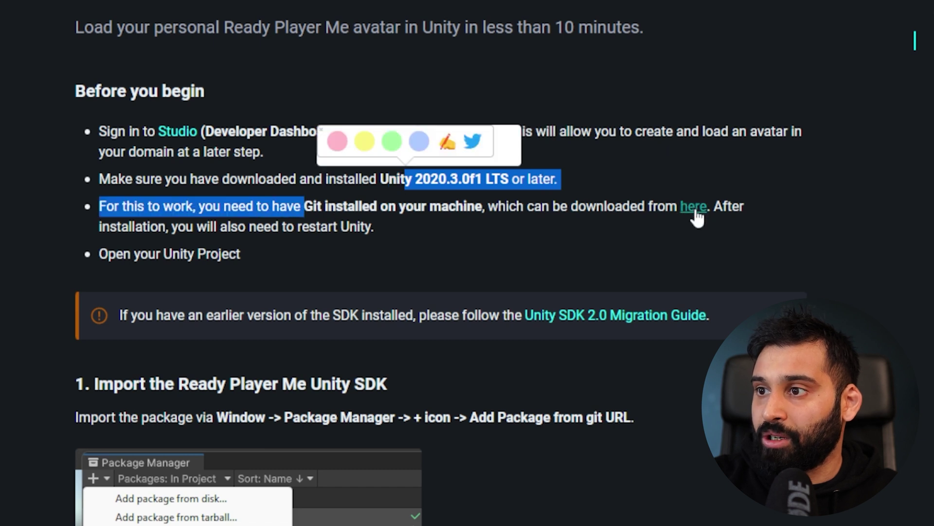
pyautogui.click(584, 208)
pyautogui.scroll(-8, 388, 256)
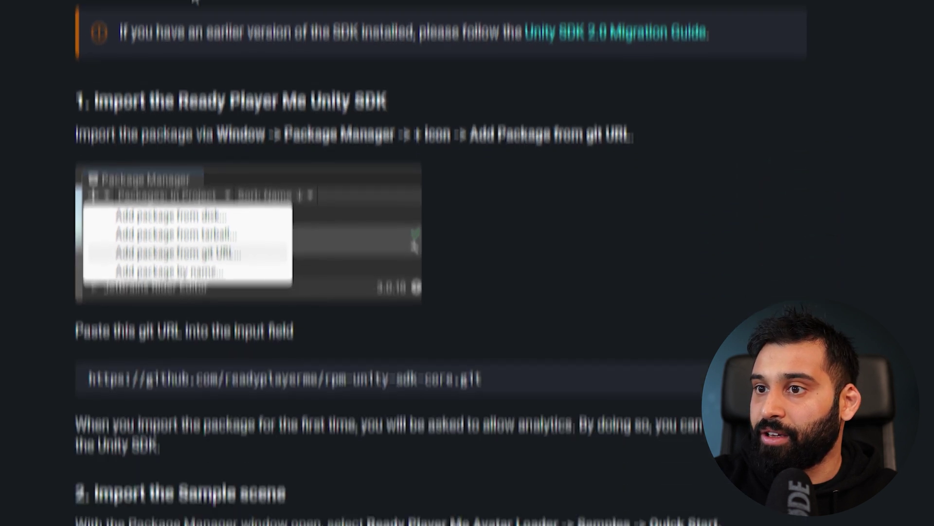
pyautogui.click(789, 268)
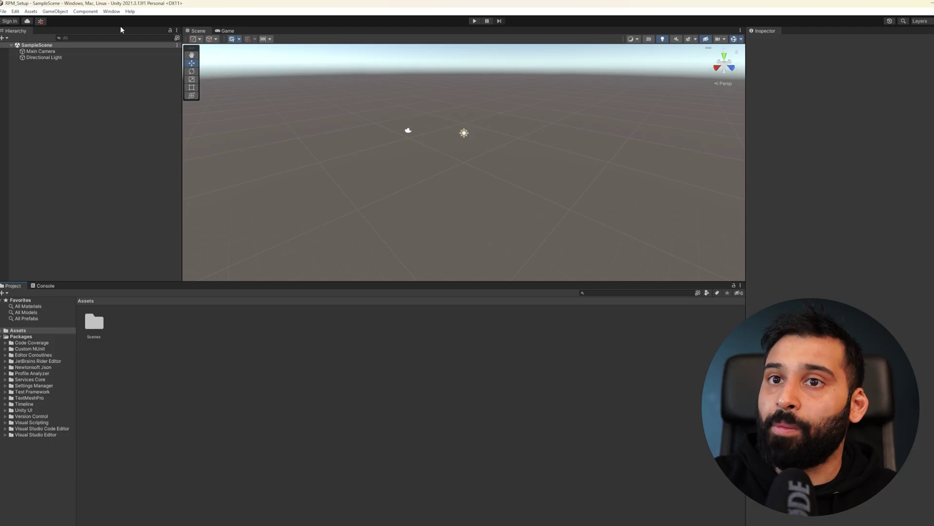
pyautogui.click(111, 12)
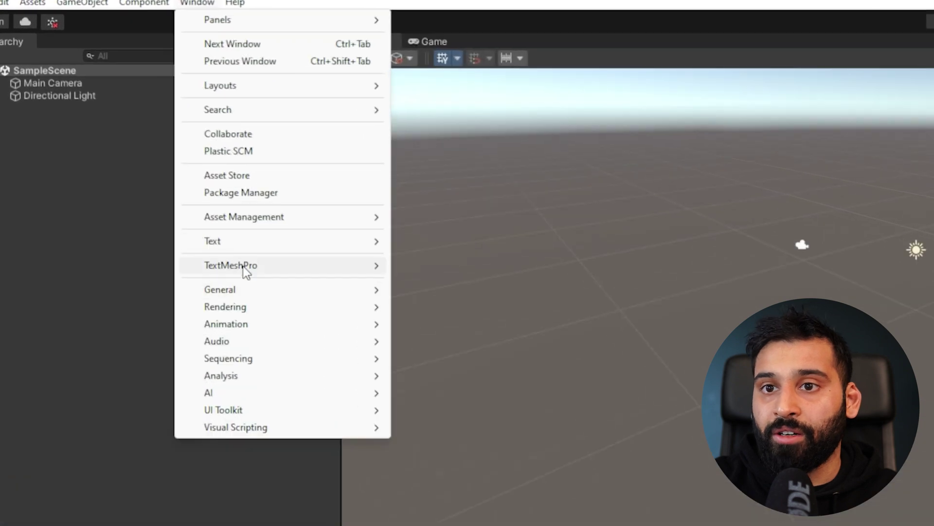
pyautogui.click(235, 195)
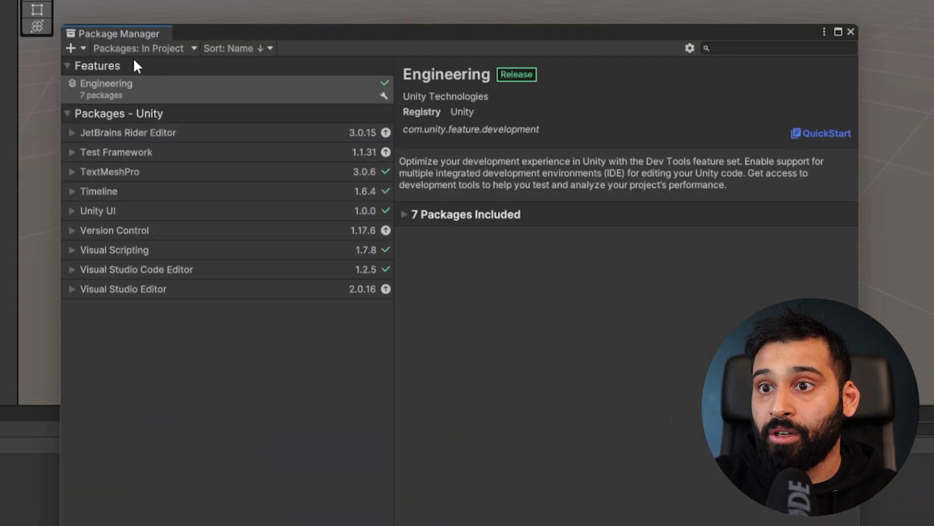
pyautogui.click(72, 48)
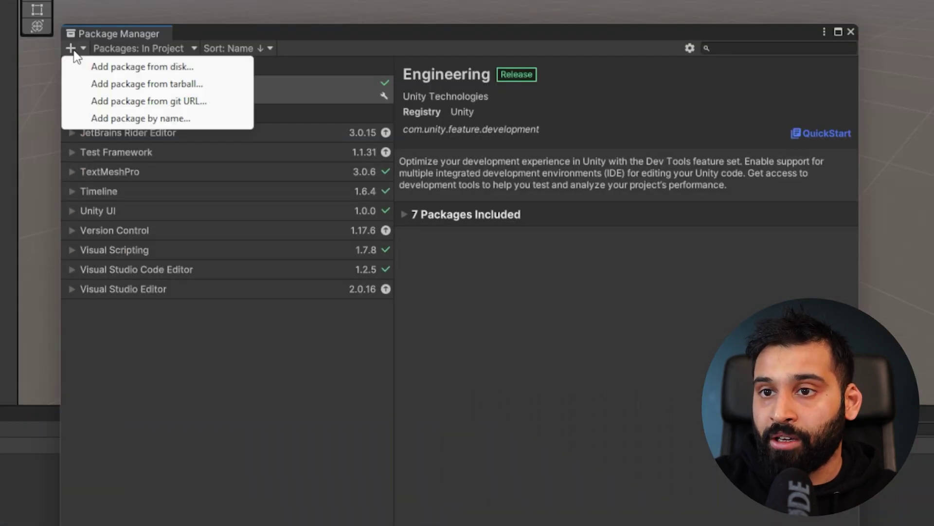
pyautogui.click(177, 102)
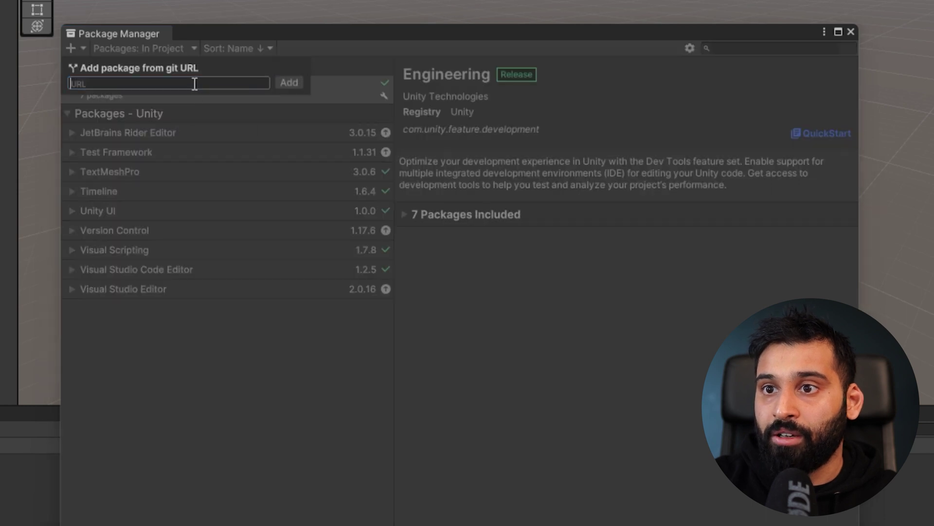
pyautogui.hotkey('ctrl', 'v')
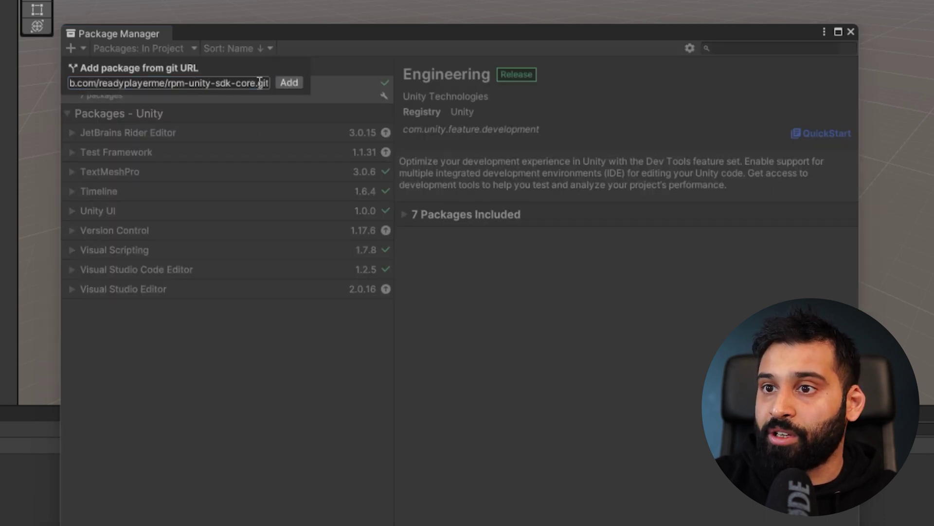
pyautogui.click(289, 83)
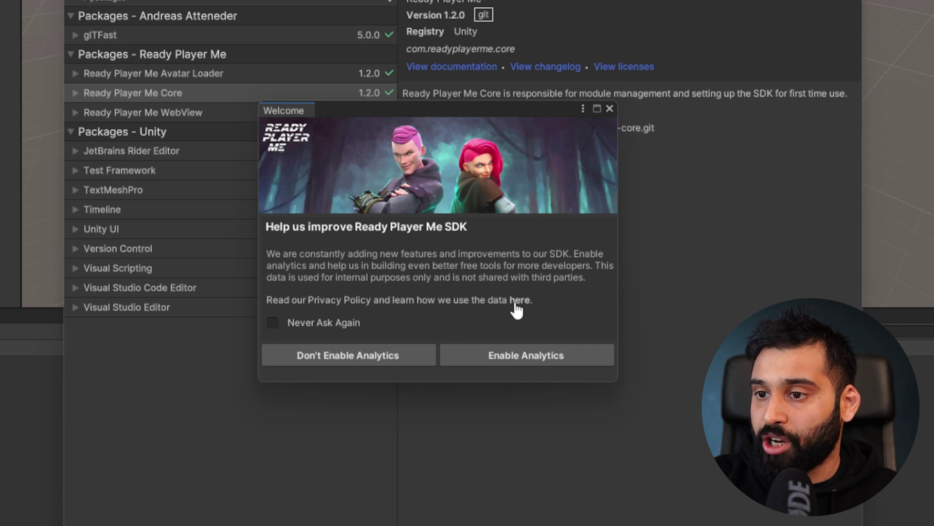
pyautogui.click(552, 355)
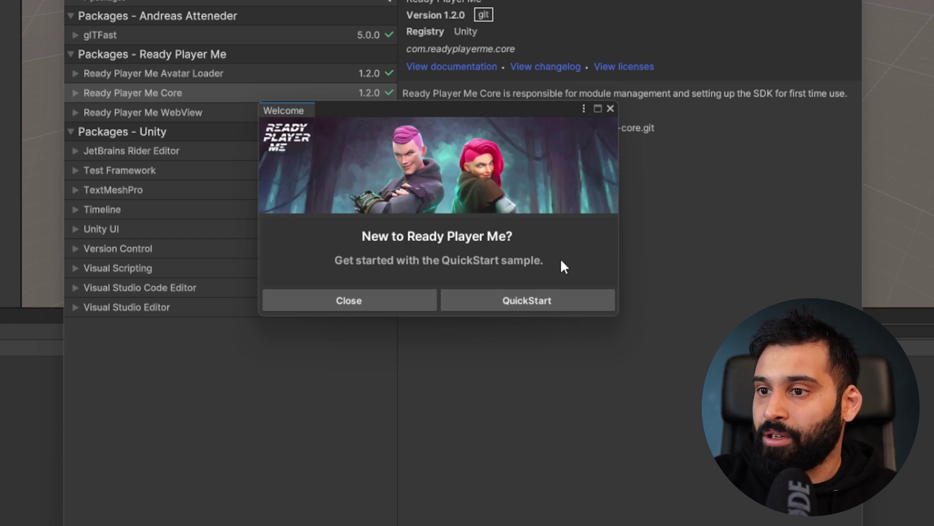
pyautogui.click(610, 108)
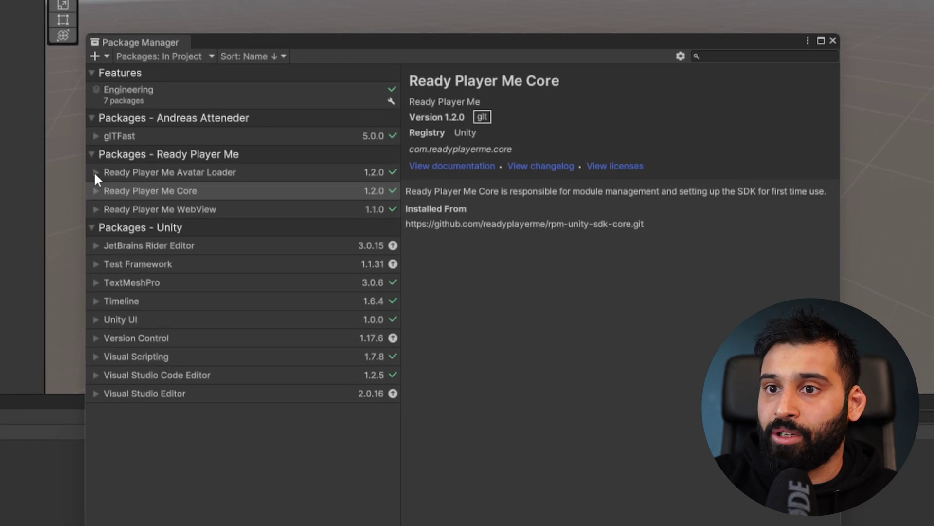
# - Expand the Ready Player Me Avatar Loader package's samples and import the QuickStart sample
pyautogui.click(95, 173)
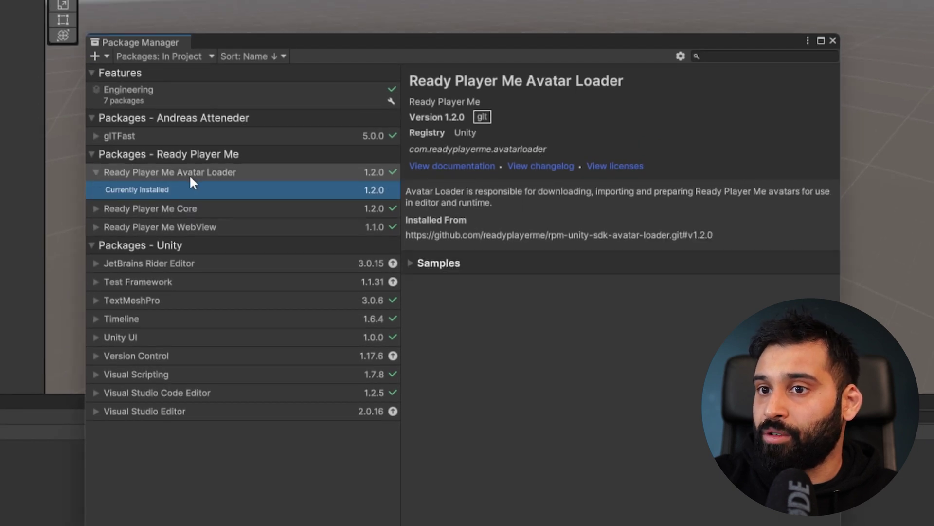
pyautogui.click(110, 209)
pyautogui.click(148, 185)
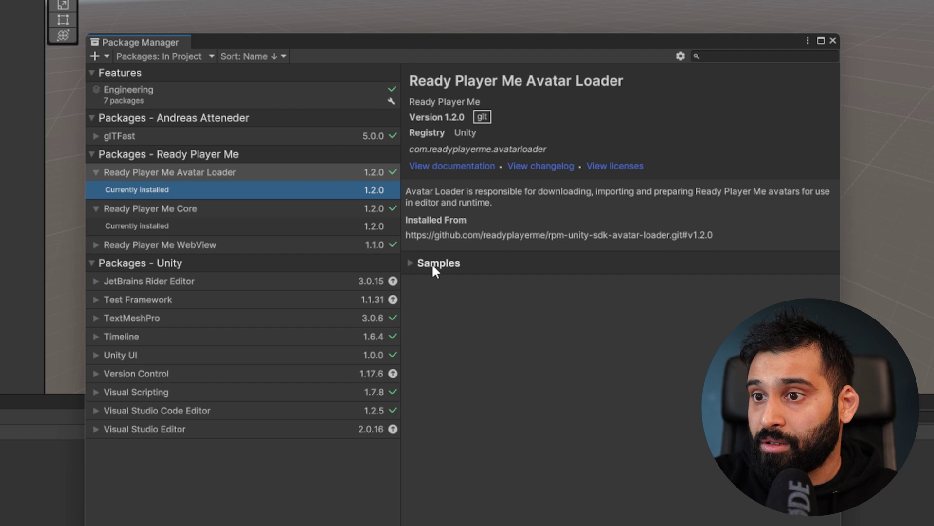
pyautogui.click(414, 265)
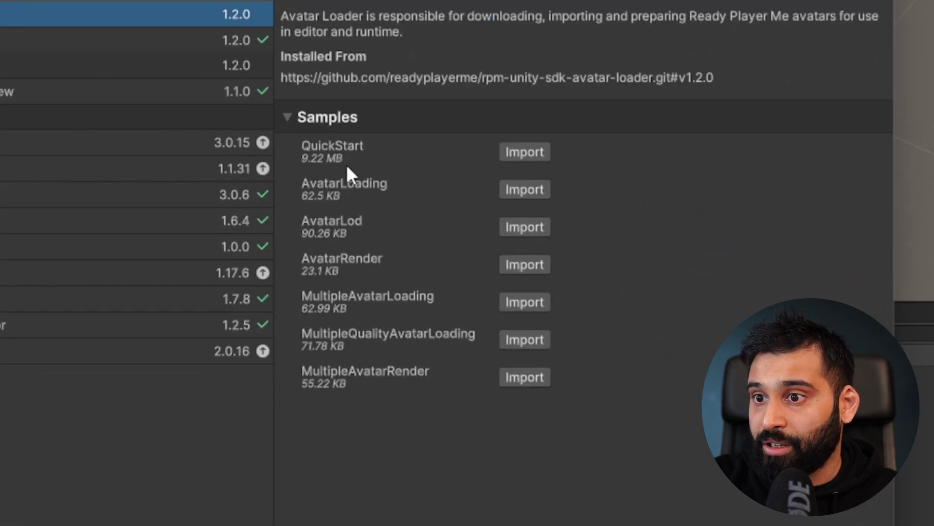
pyautogui.click(511, 149)
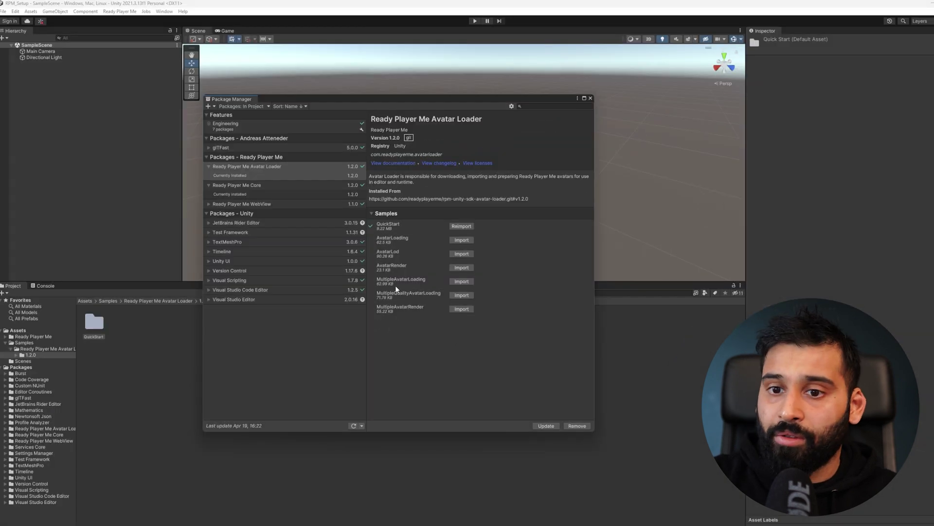
# - Close the Package Manager and open the QuickStart scene from the imported sample's QuickStart folder
pyautogui.click(590, 98)
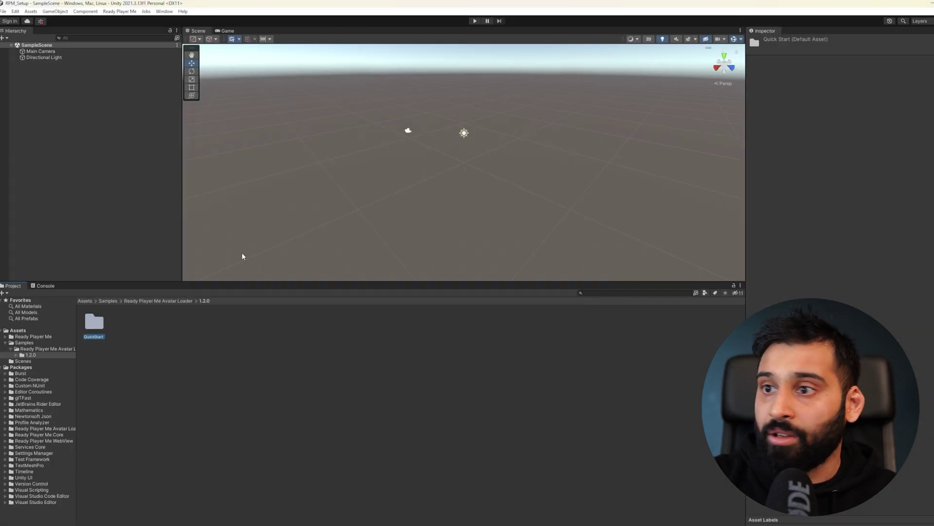
pyautogui.click(187, 349)
pyautogui.doubleClick(96, 319)
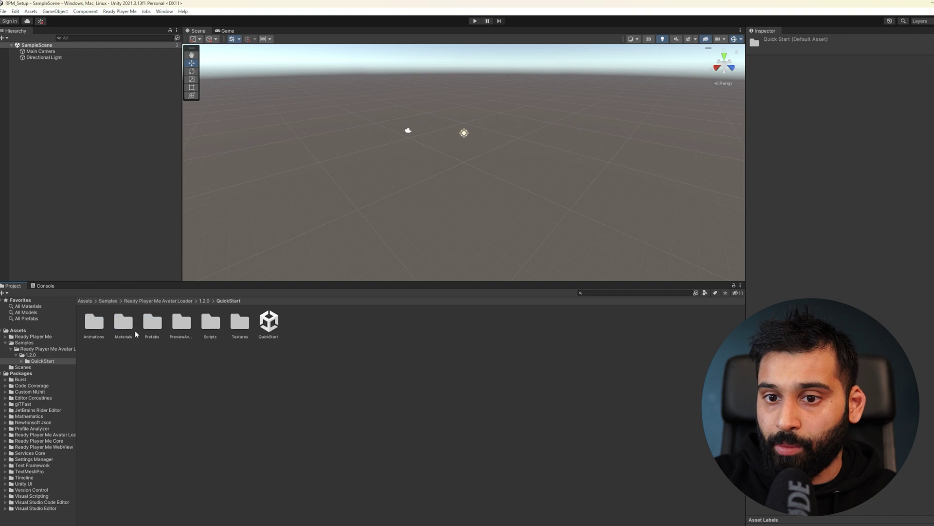
pyautogui.doubleClick(275, 326)
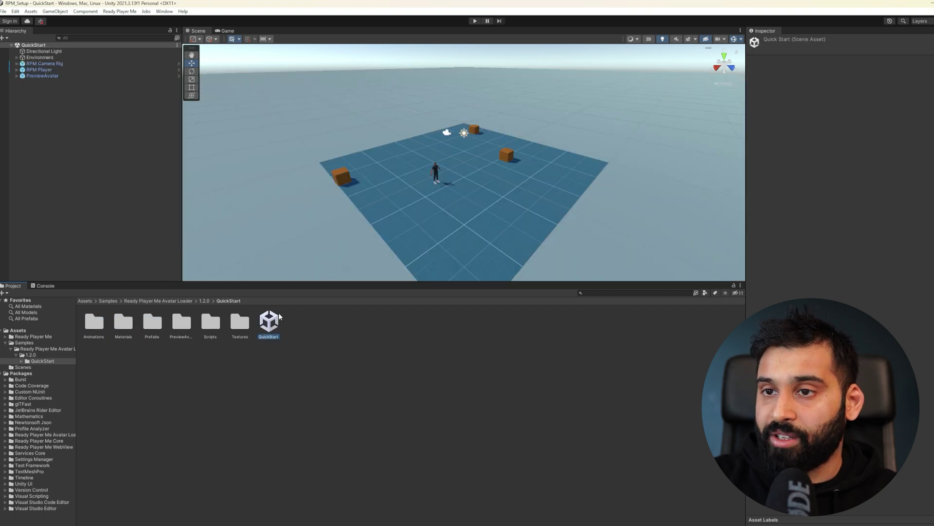
# - Play the QuickStart scene and test walking, running and jumping with the sample avatar up onto an orange box
pyautogui.scroll(10, 454, 187)
pyautogui.moveTo(495, 181); pyautogui.dragTo(451, 184, button='right')
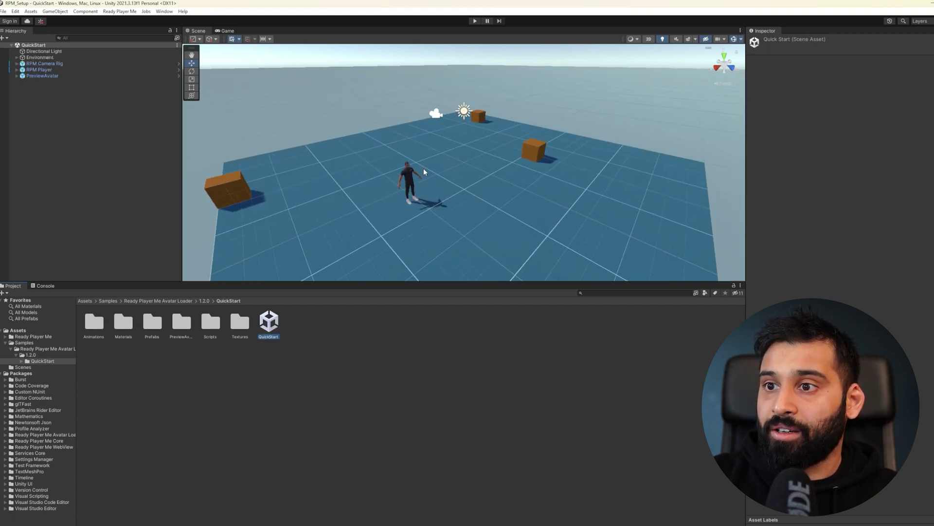
pyautogui.press('d')
pyautogui.moveTo(427, 310); pyautogui.dragTo(565, 296, button='right')
pyautogui.press('w')
pyautogui.press('a')
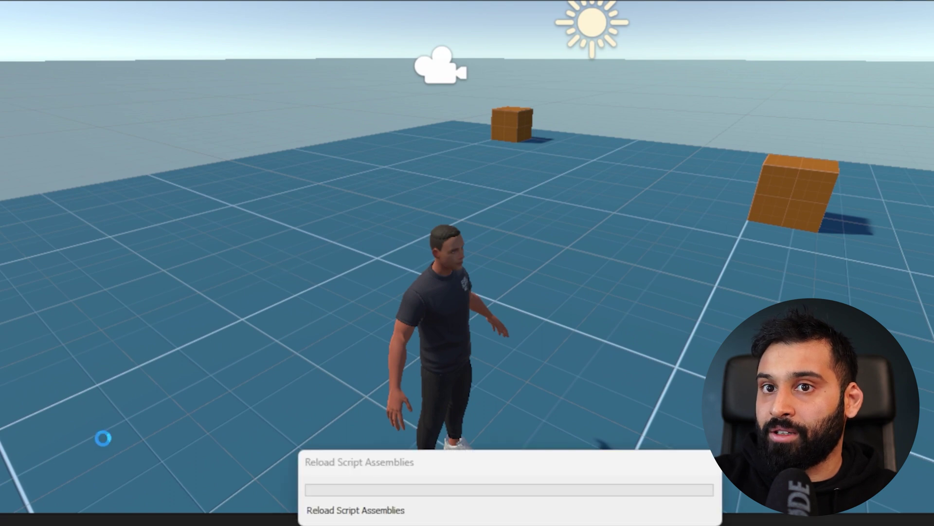
pyautogui.press('w')
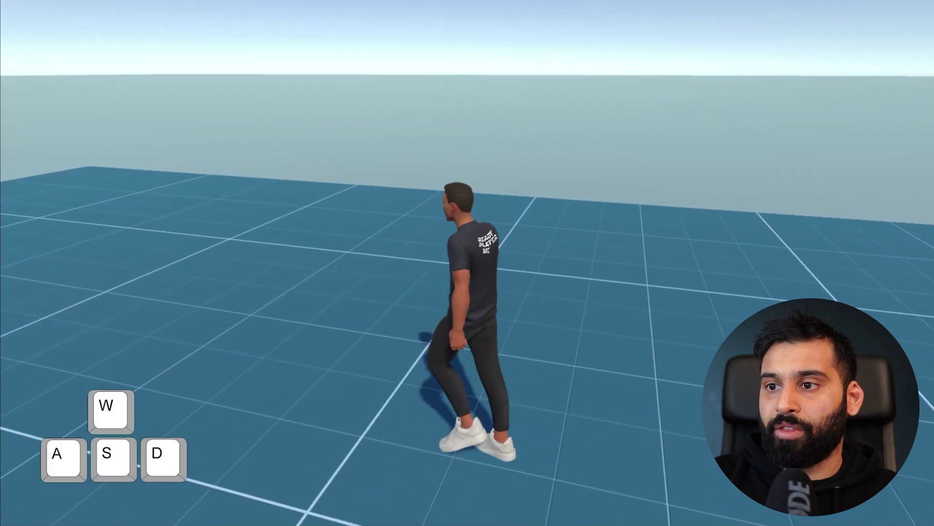
pyautogui.press('a')
pyautogui.press('d')
pyautogui.press('space')
pyautogui.press('w')
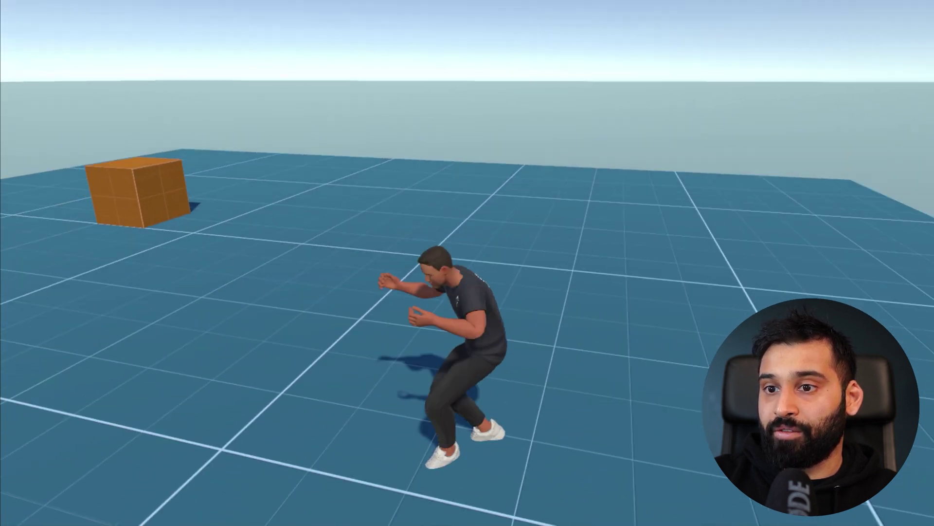
pyautogui.press('a')
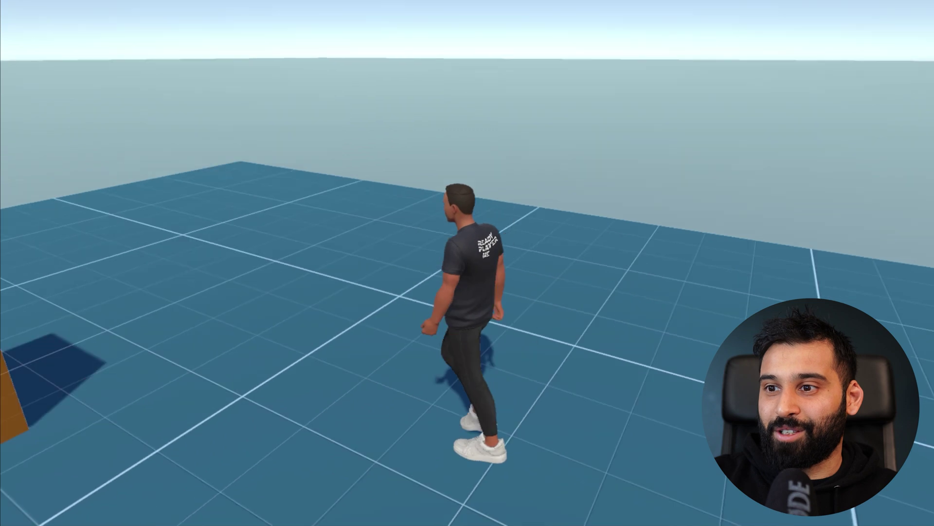
pyautogui.press('d')
pyautogui.press('w')
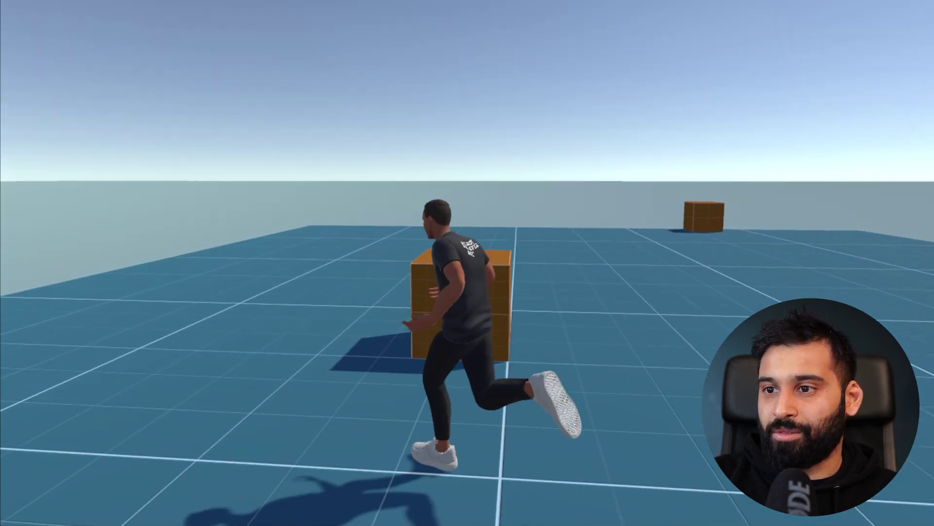
pyautogui.press('space')
pyautogui.press('space')
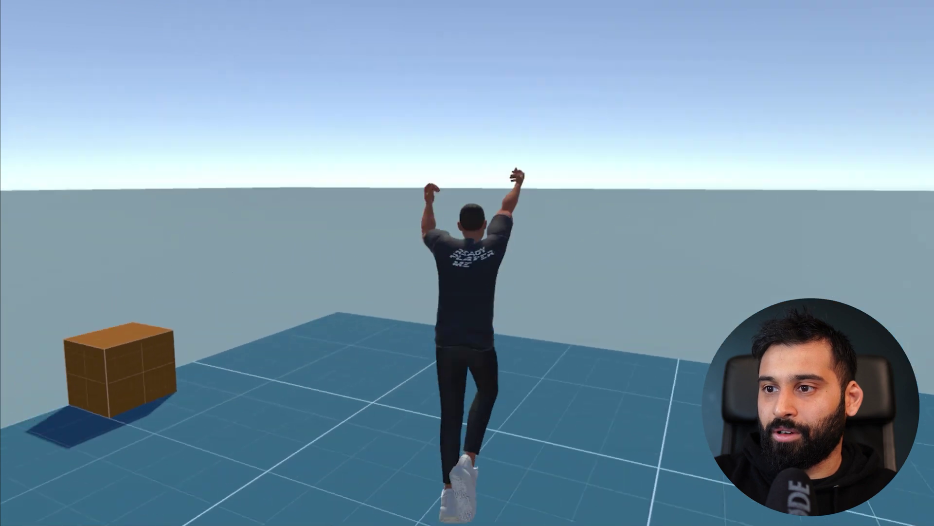
# - Move the avatar off the box, walk it across the floor and toward the camera, and stop play mode
pyautogui.press('w')
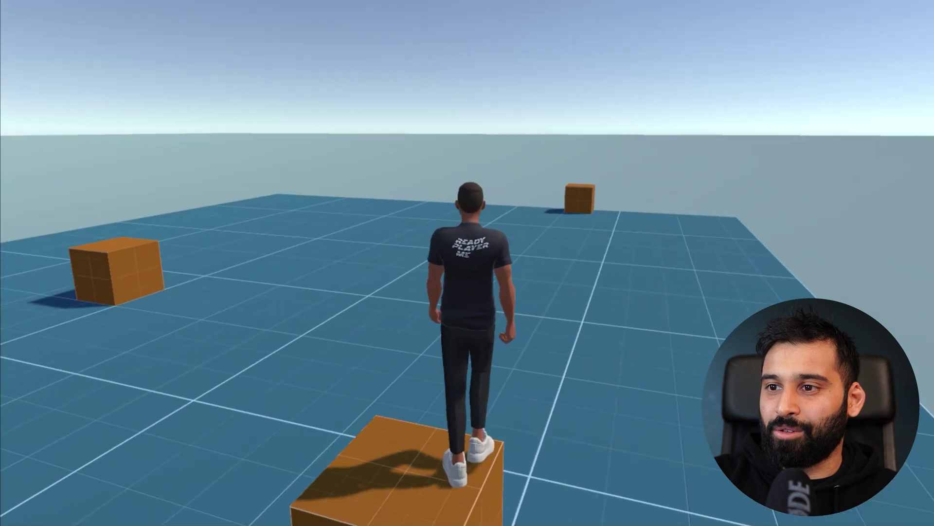
pyautogui.press('w')
pyautogui.press('space')
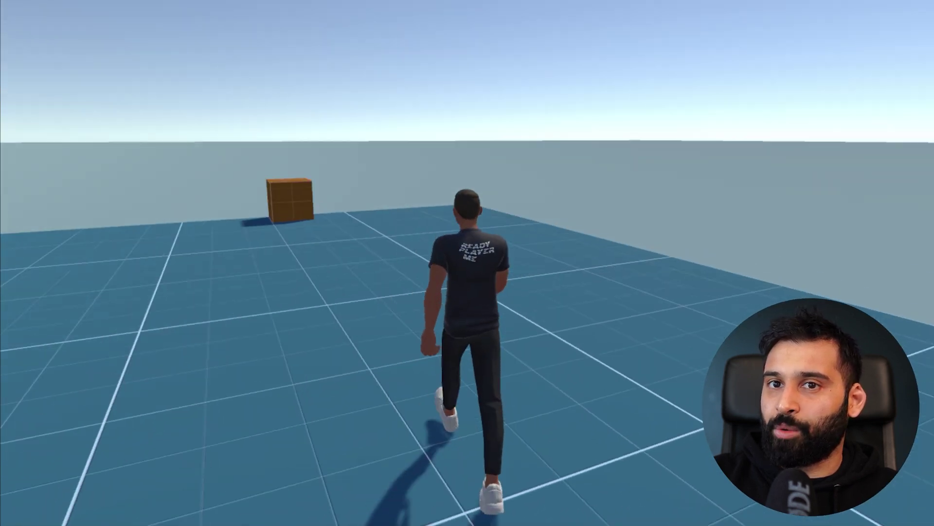
pyautogui.press('s')
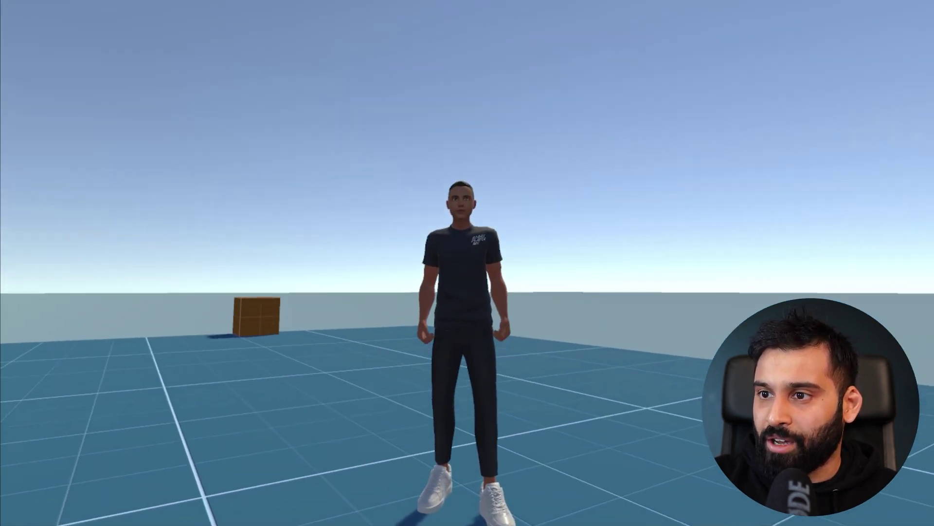
pyautogui.press('a')
pyautogui.press('s')
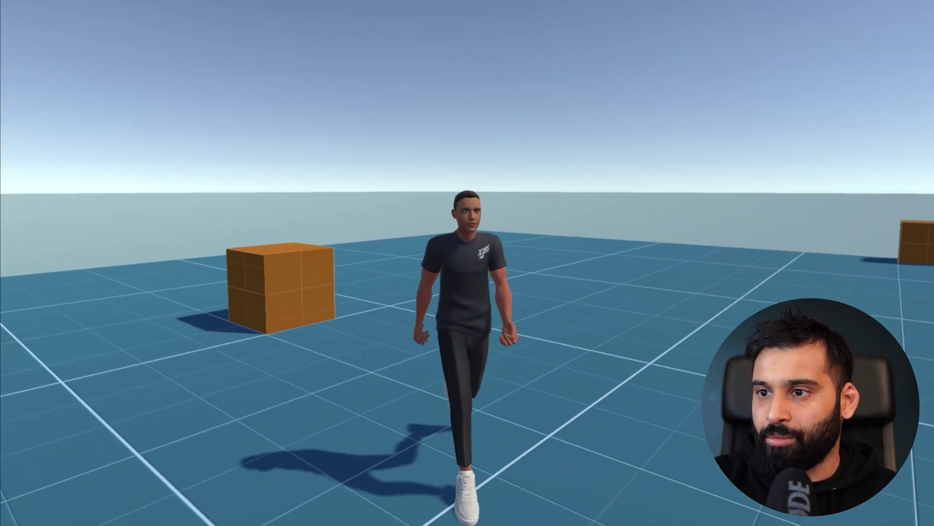
pyautogui.press('d')
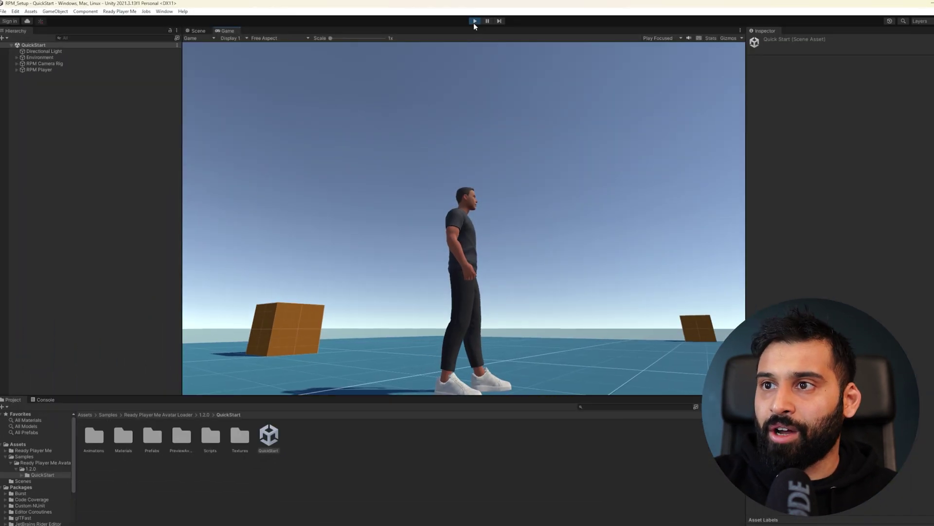
pyautogui.click(476, 2)
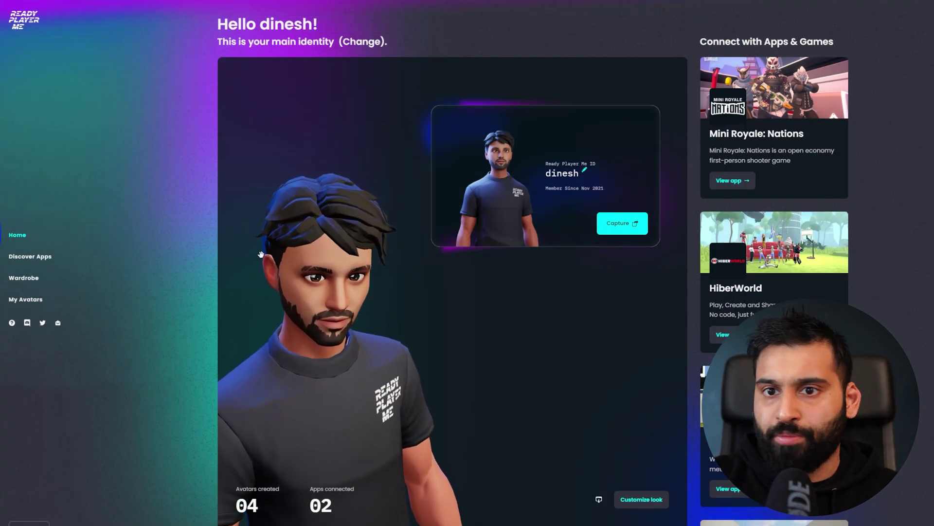
# - Switch to the Ready Player Me hub and copy the .glb URL of the avatar wearing the dark T-shirt from My Avatars
pyautogui.click(25, 299)
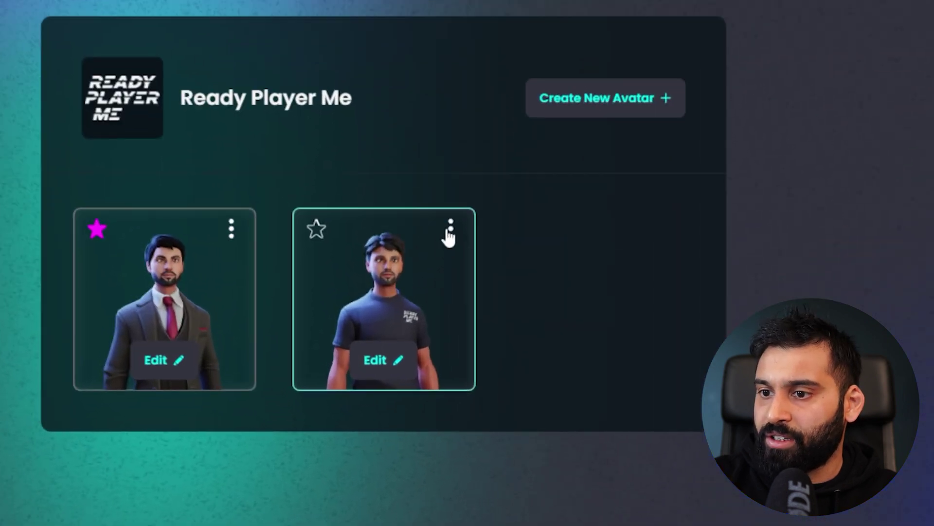
pyautogui.click(403, 351)
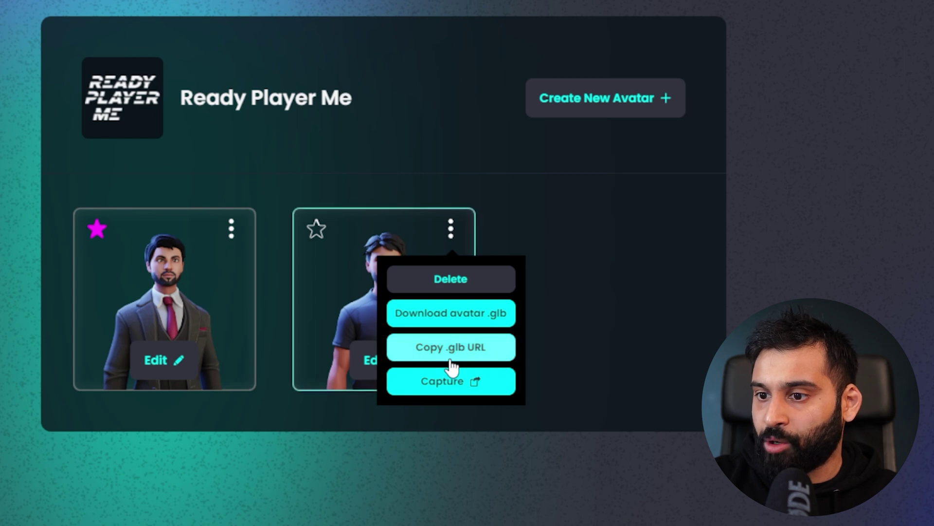
pyautogui.click(478, 357)
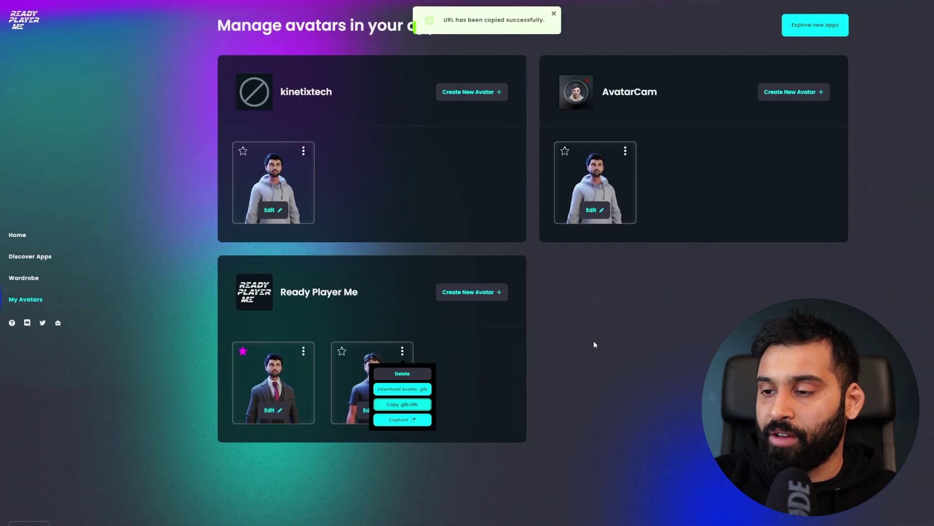
pyautogui.click(594, 344)
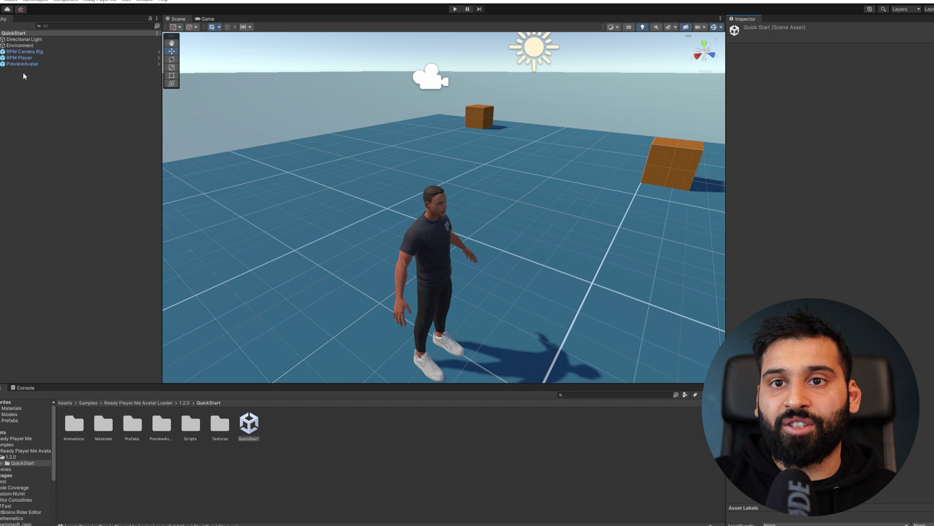
# - Back in Unity, set the RPM Player's Avatar Url in its Third Person Loader script to the copied .glb URL
pyautogui.click(20, 58)
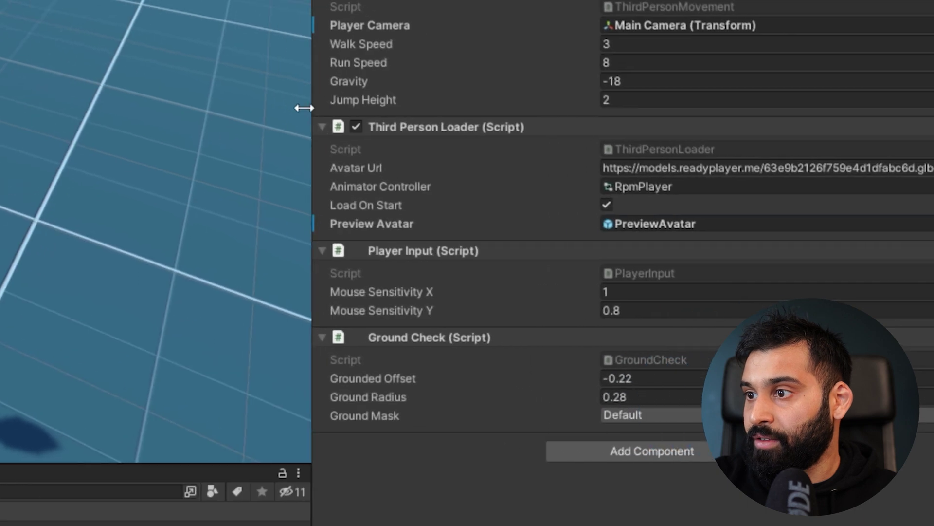
pyautogui.moveTo(304, 108); pyautogui.dragTo(282, 108)
pyautogui.click(710, 168)
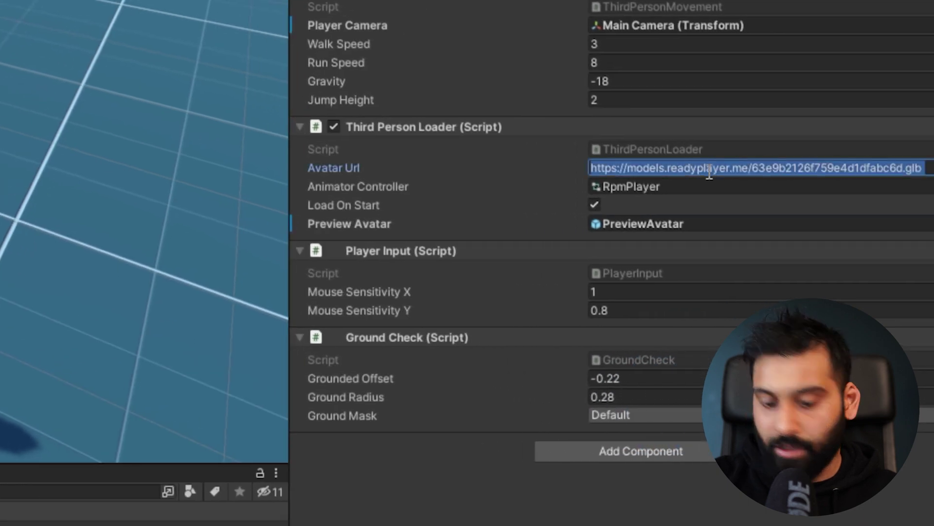
pyautogui.hotkey('ctrl', 'v')
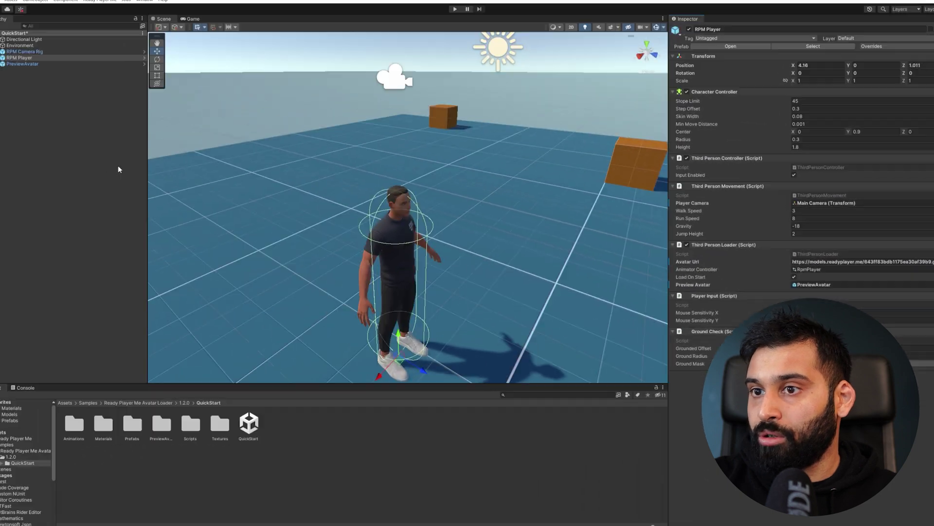
# - Play the QuickStart scene with the custom avatar, walk it across the floor and turn it to face the camera
pyautogui.click(118, 166)
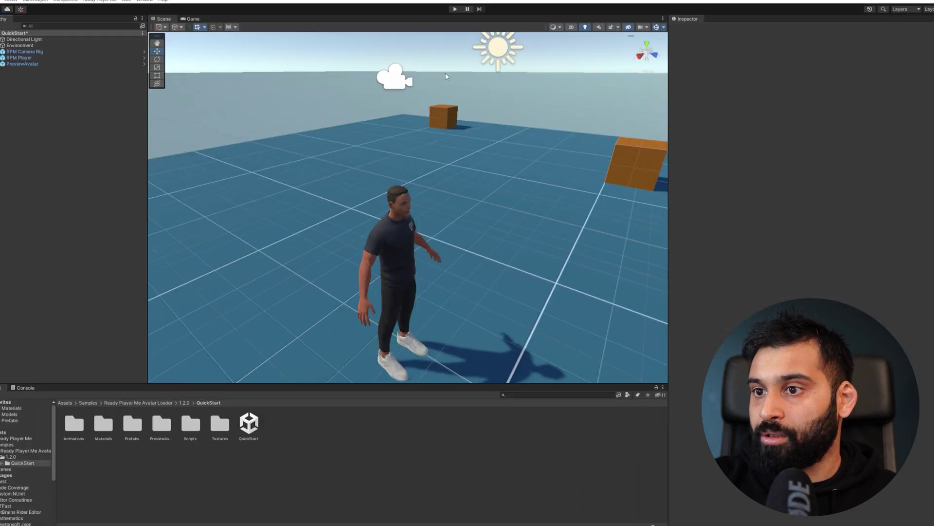
pyautogui.click(455, 9)
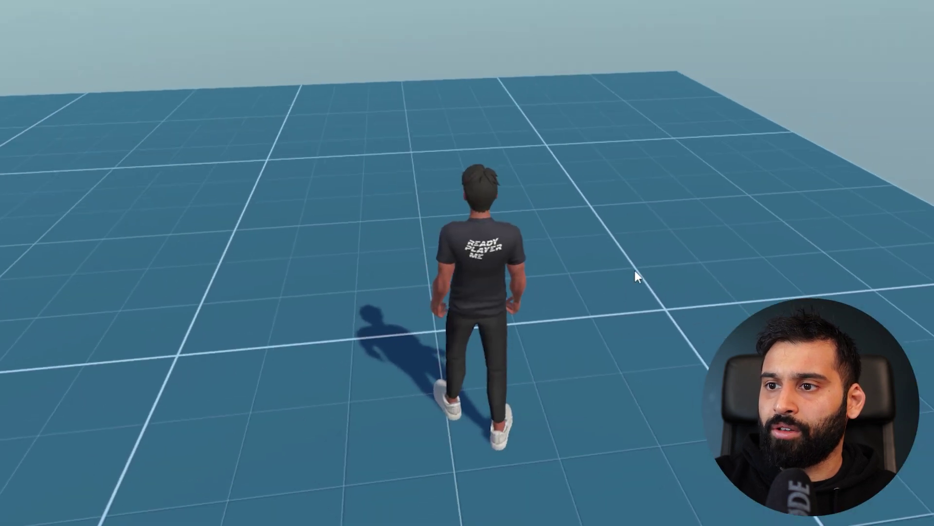
pyautogui.press('w')
pyautogui.press('a')
pyautogui.press('s')
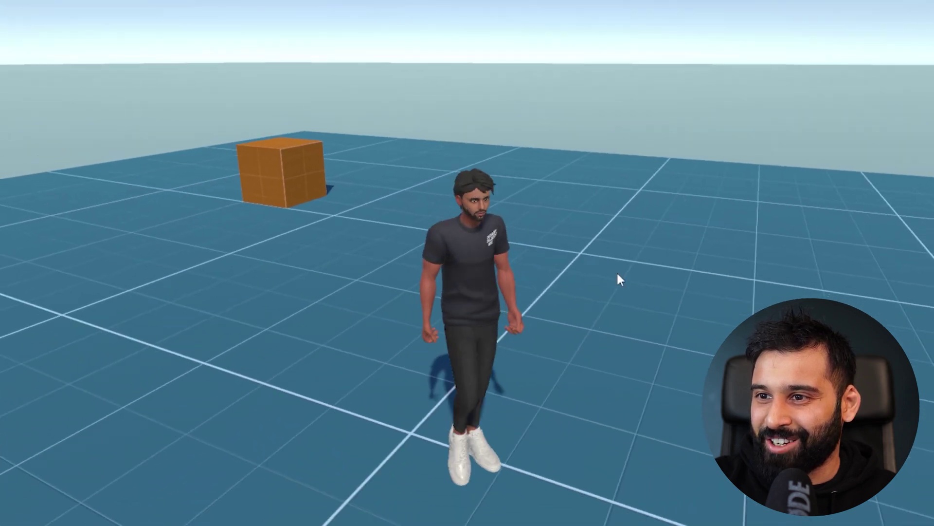
pyautogui.moveTo(560, 300); pyautogui.dragTo(505, 91)
# - Test running and jumping with the custom avatar on and over an orange box, and stop play mode
pyautogui.press('w')
pyautogui.press('space')
pyautogui.press('d')
pyautogui.press('w')
pyautogui.press('space')
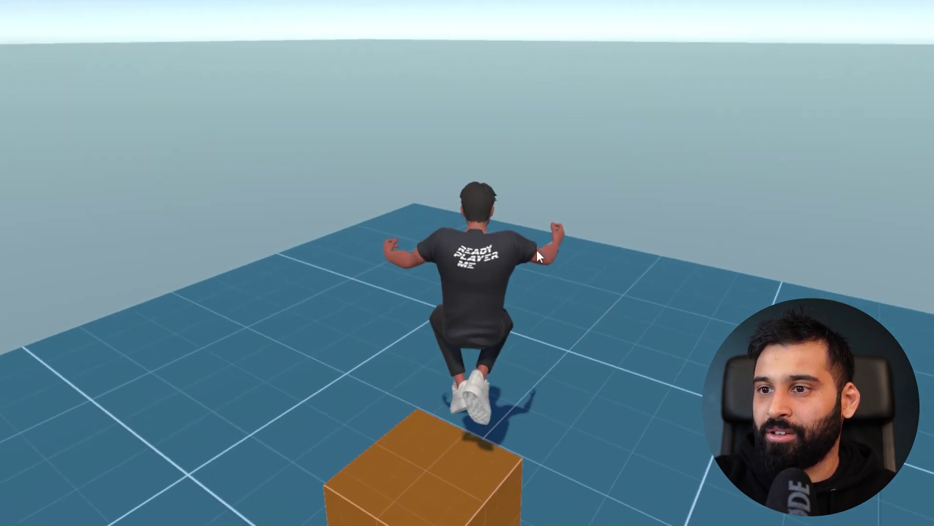
pyautogui.press('w')
pyautogui.press('space')
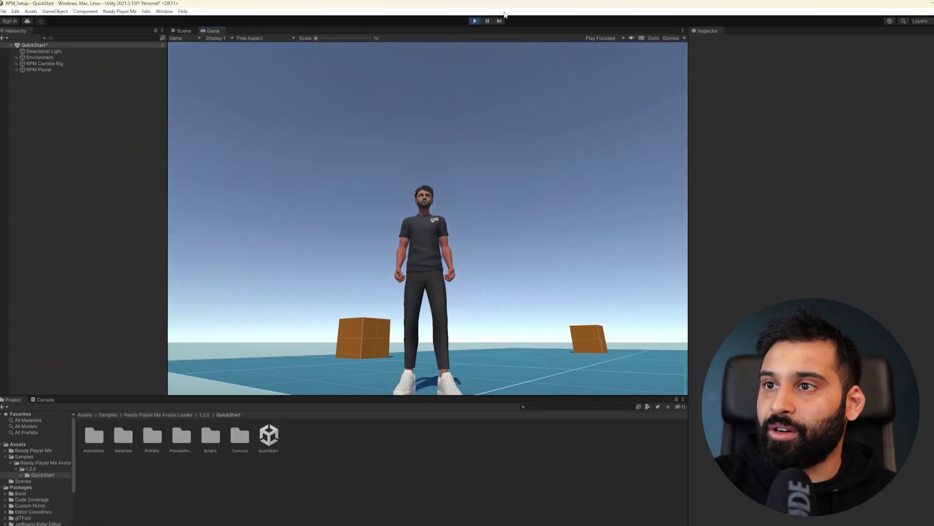
pyautogui.click(474, 20)
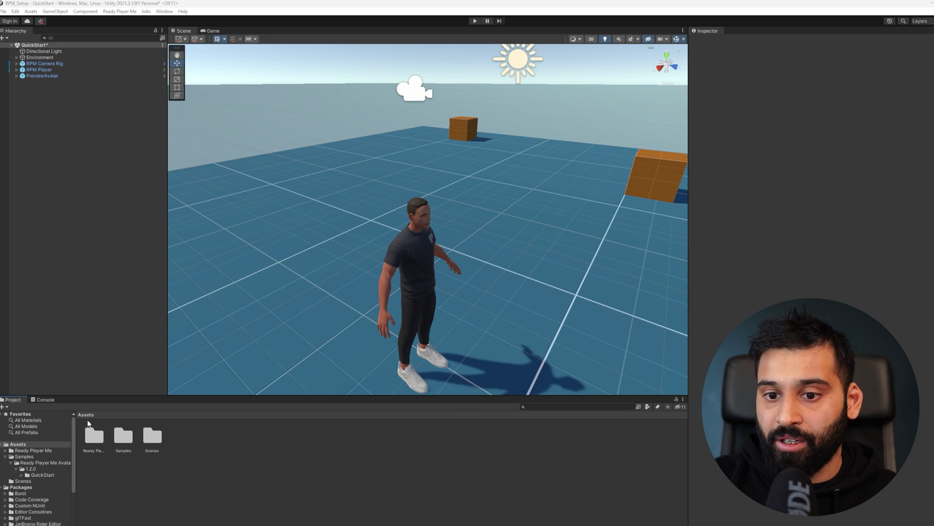
# - Open SampleScene from the project's Scenes folder
pyautogui.doubleClick(123, 436)
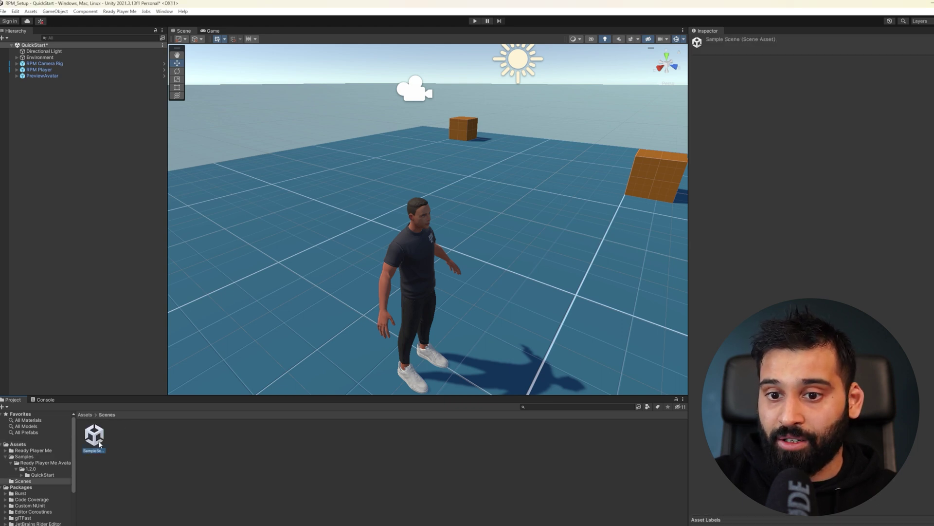
pyautogui.doubleClick(94, 435)
pyautogui.click(510, 297)
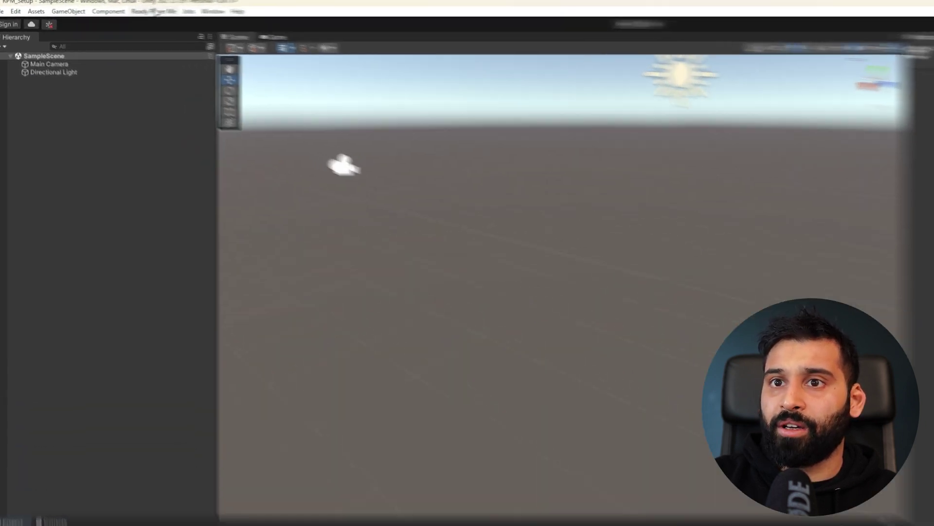
# - Load the avatar into SampleScene with the Ready Player Me Avatar Loader, using the copied .glb URL and no extras
pyautogui.click(119, 11)
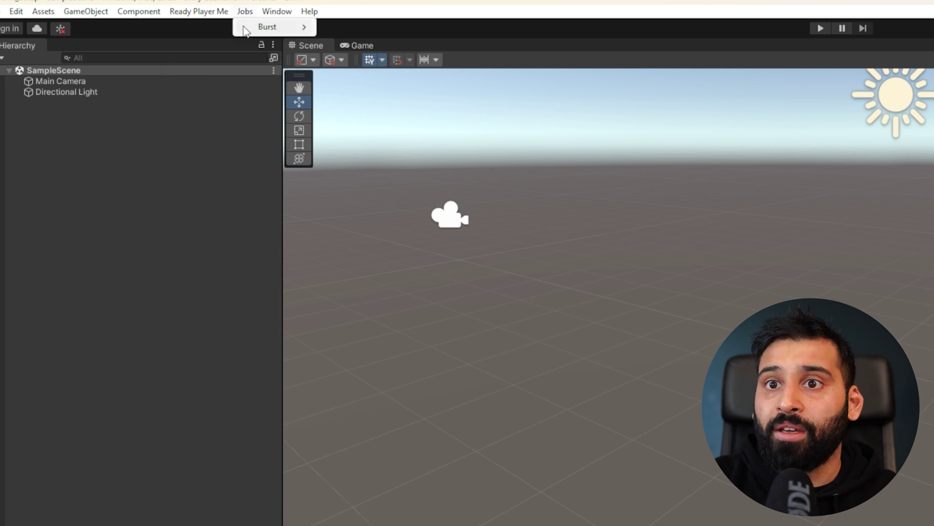
pyautogui.click(209, 25)
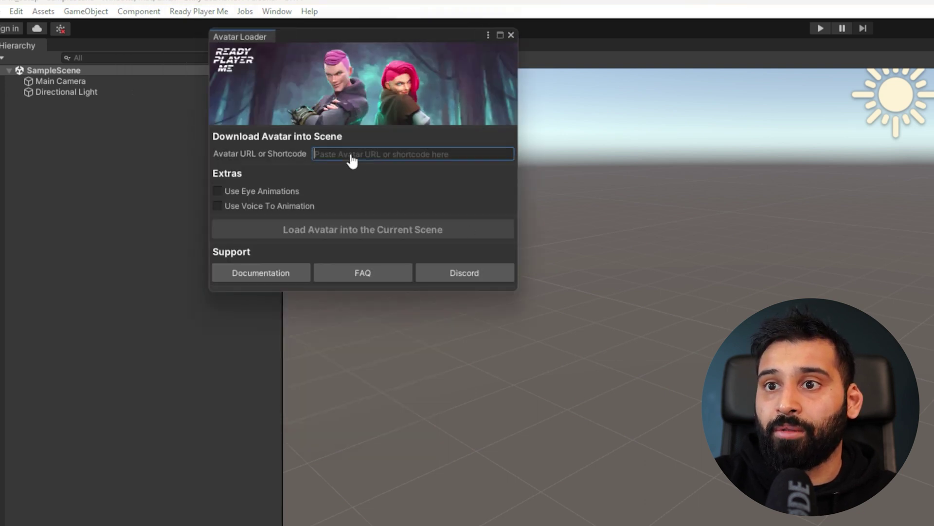
pyautogui.hotkey('ctrl', 'v')
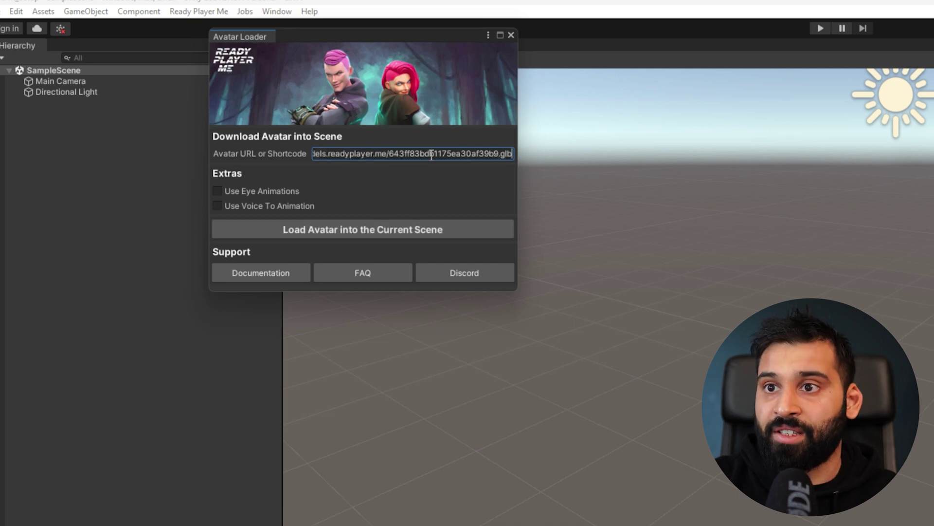
pyautogui.click(358, 231)
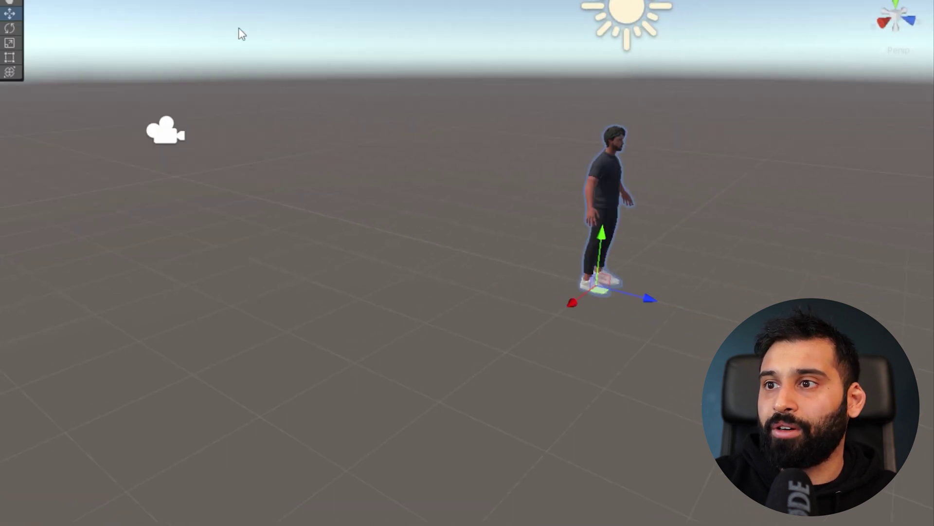
# - Examine the loaded avatar up close from the front in the Scene view
pyautogui.press('f')
pyautogui.keyDown('alt'); pyautogui.moveTo(591, 208); pyautogui.dragTo(429, 208); pyautogui.keyUp('alt')
pyautogui.press('w')
pyautogui.moveTo(429, 208); pyautogui.dragTo(453, 196, button='right')
pyautogui.press('s')
pyautogui.press('w')
pyautogui.keyDown('alt'); pyautogui.moveTo(453, 196); pyautogui.dragTo(482, 191); pyautogui.keyUp('alt')
pyautogui.scroll(3, 481, 192)
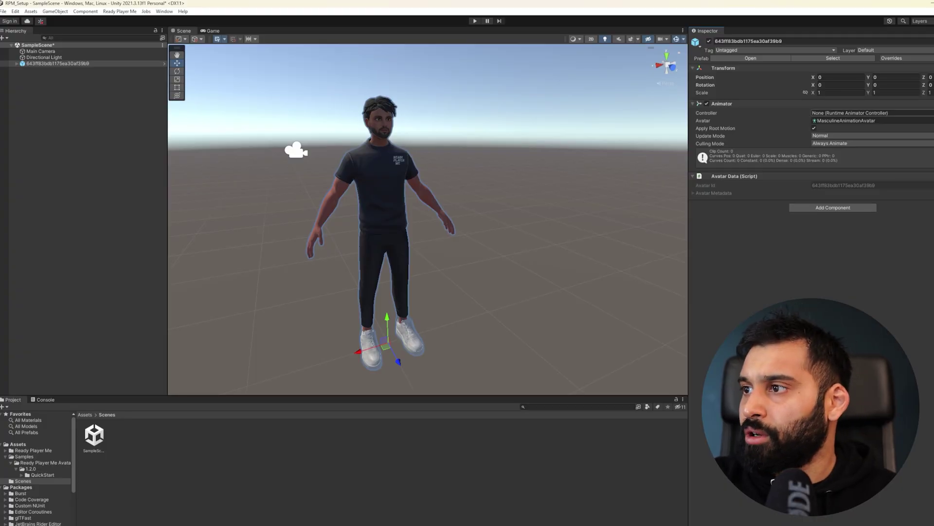
# - Assign RpmPlayer as the avatar's Animator controller and play the scene to inspect its animation from several angles
pyautogui.click(931, 113)
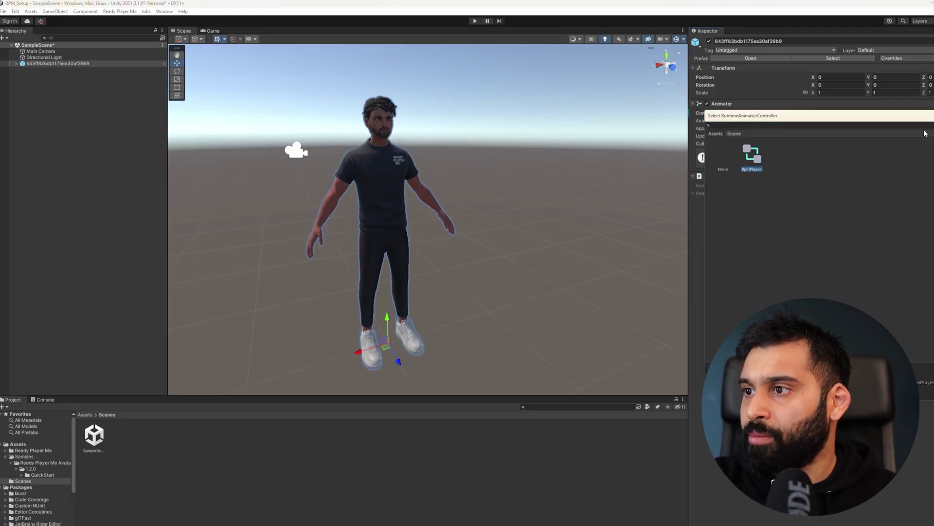
pyautogui.click(930, 116)
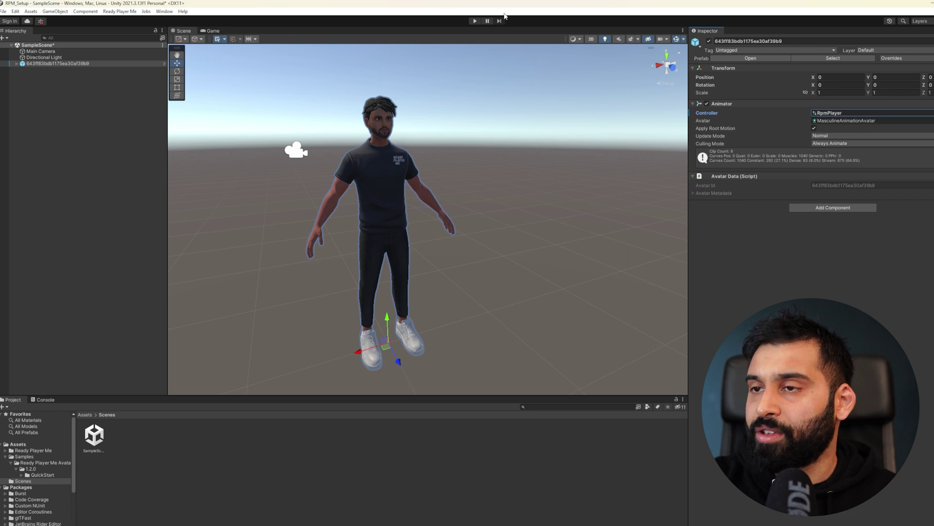
pyautogui.click(475, 21)
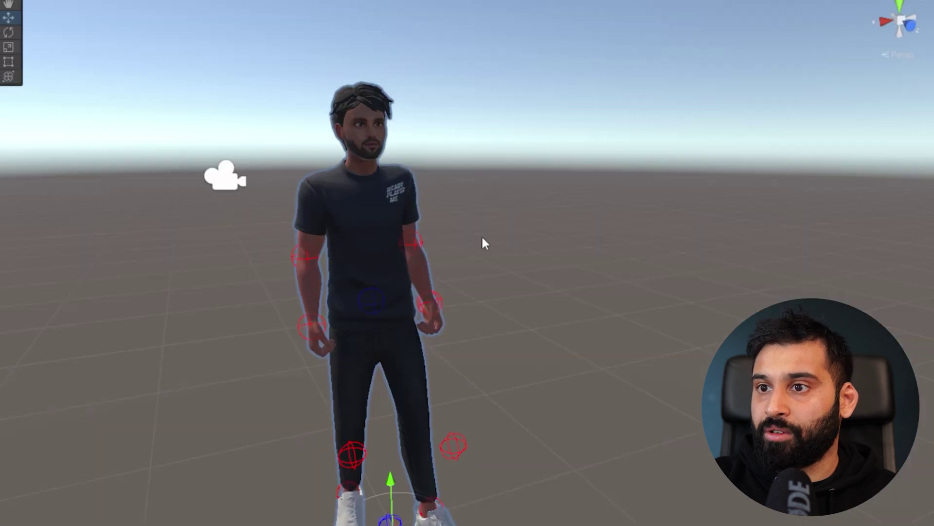
pyautogui.moveTo(481, 235); pyautogui.dragTo(197, 263, button='right')
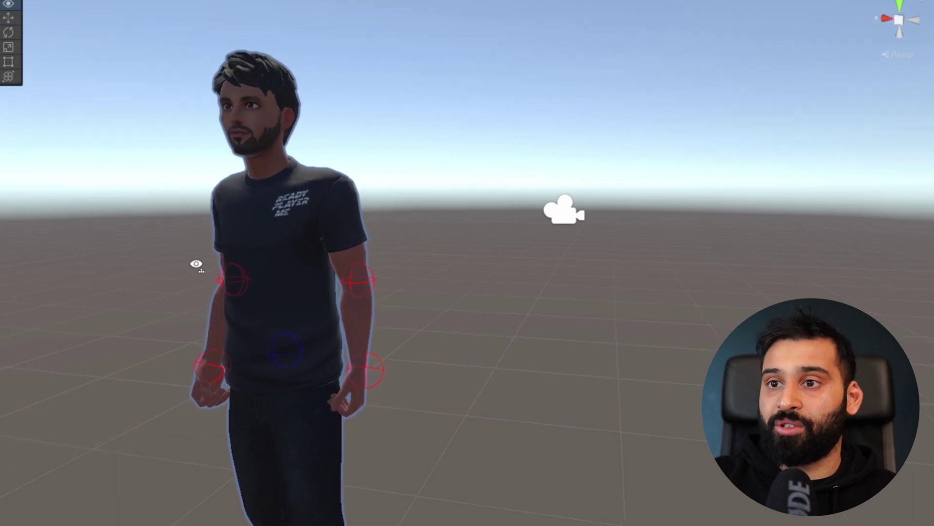